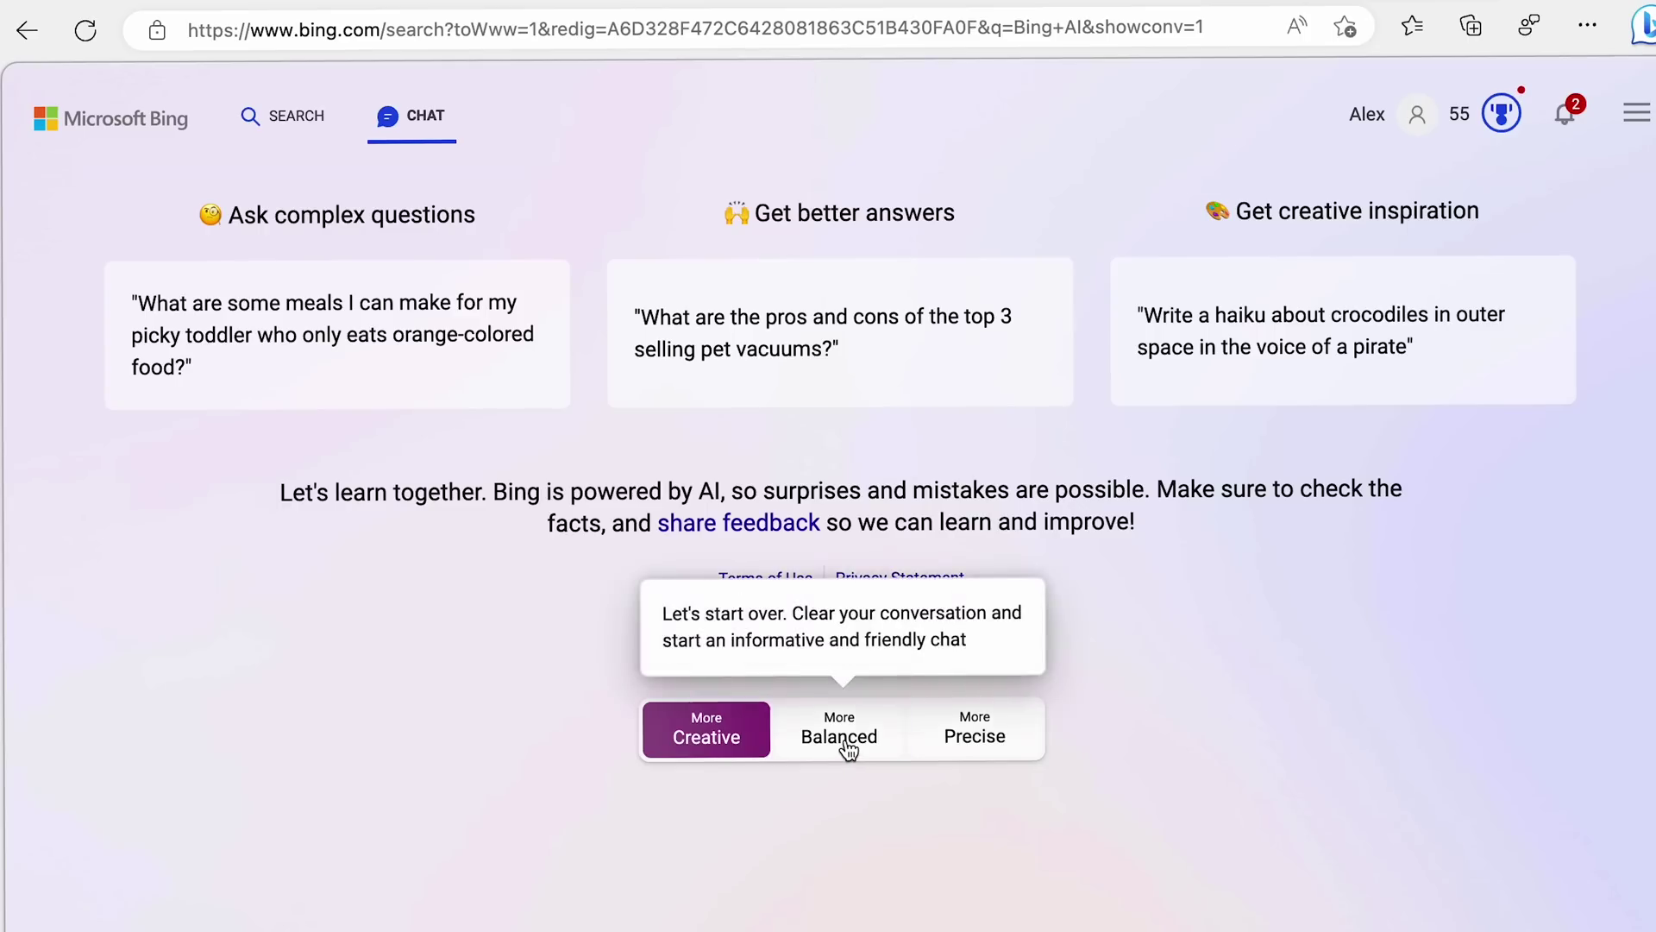
# - Switch the Bing Chat conversation style from Balanced to Precise
pyautogui.click(981, 755)
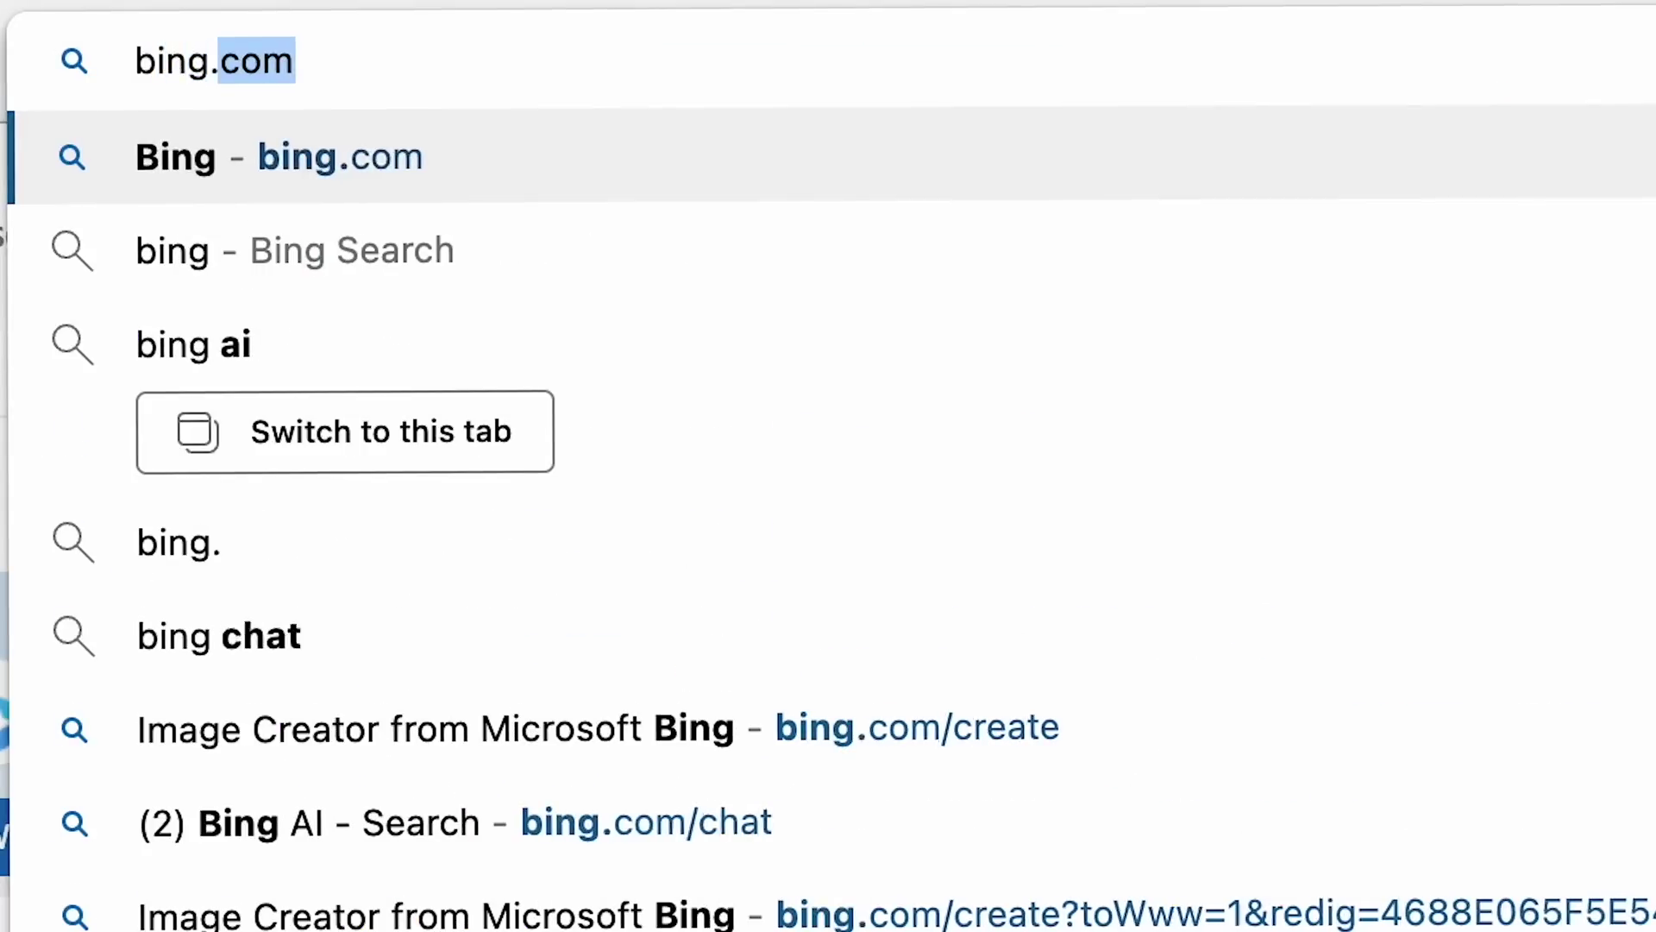
# - At bing.com/create, generate images for 'a macbook sitting on a desk in a brighly lit room'
pyautogui.write('com/create')
pyautogui.press('Return')
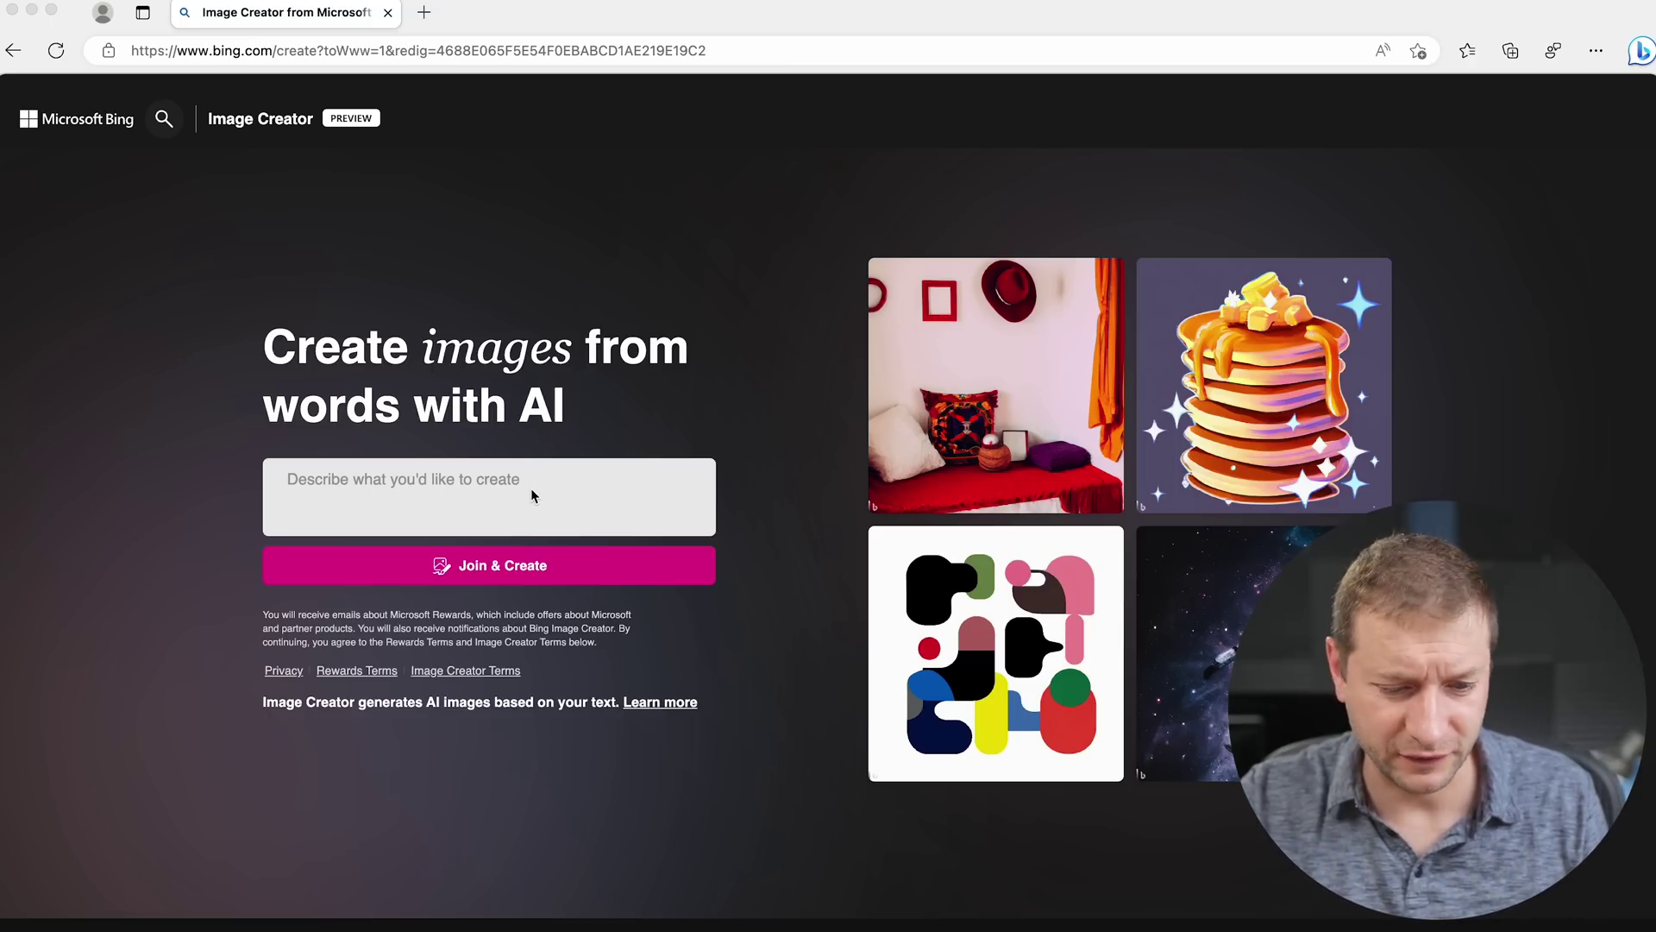
pyautogui.click(522, 487)
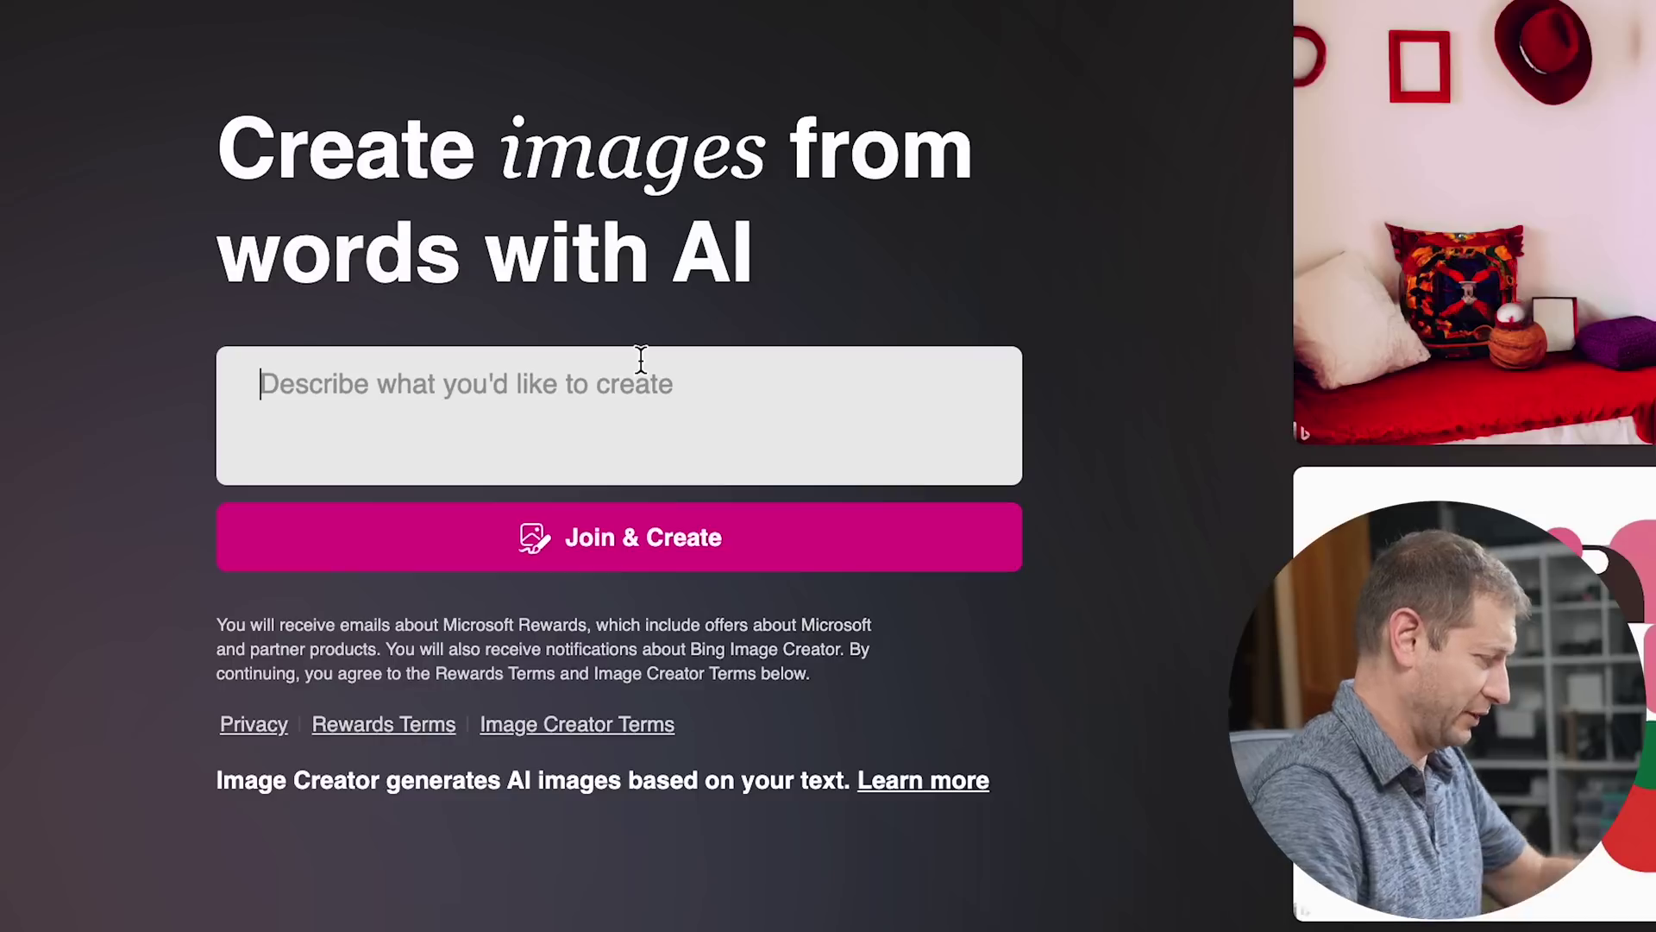
pyautogui.write('a macbook sitting on a desk')
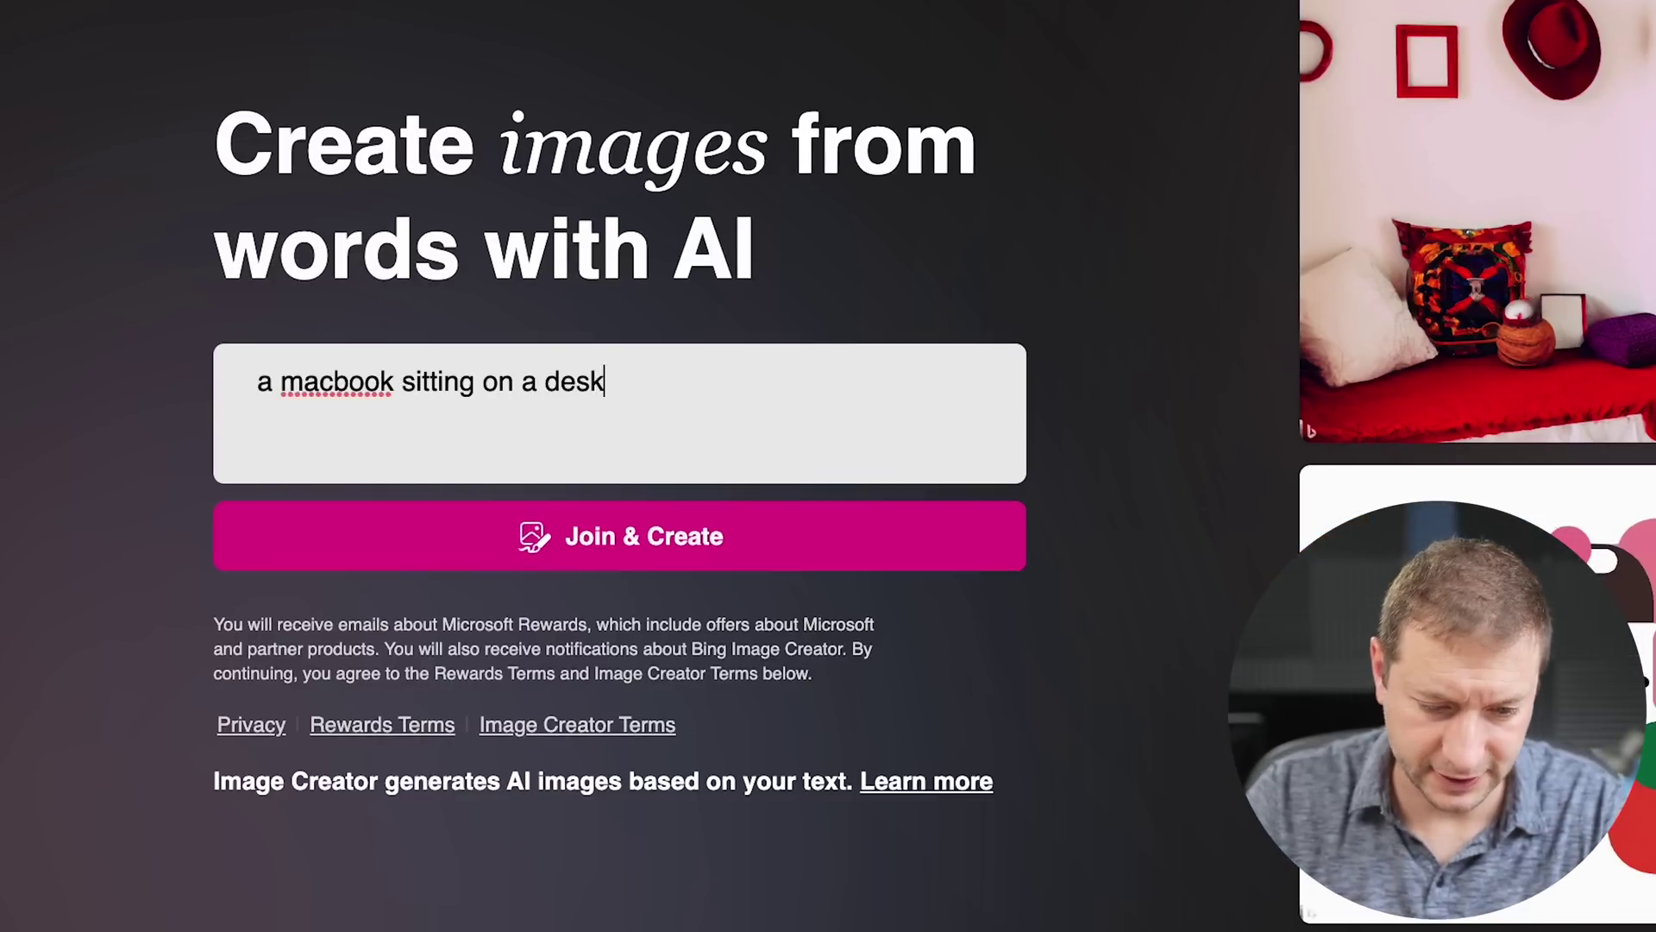
pyautogui.write(' in a brighly lit room')
pyautogui.click(543, 546)
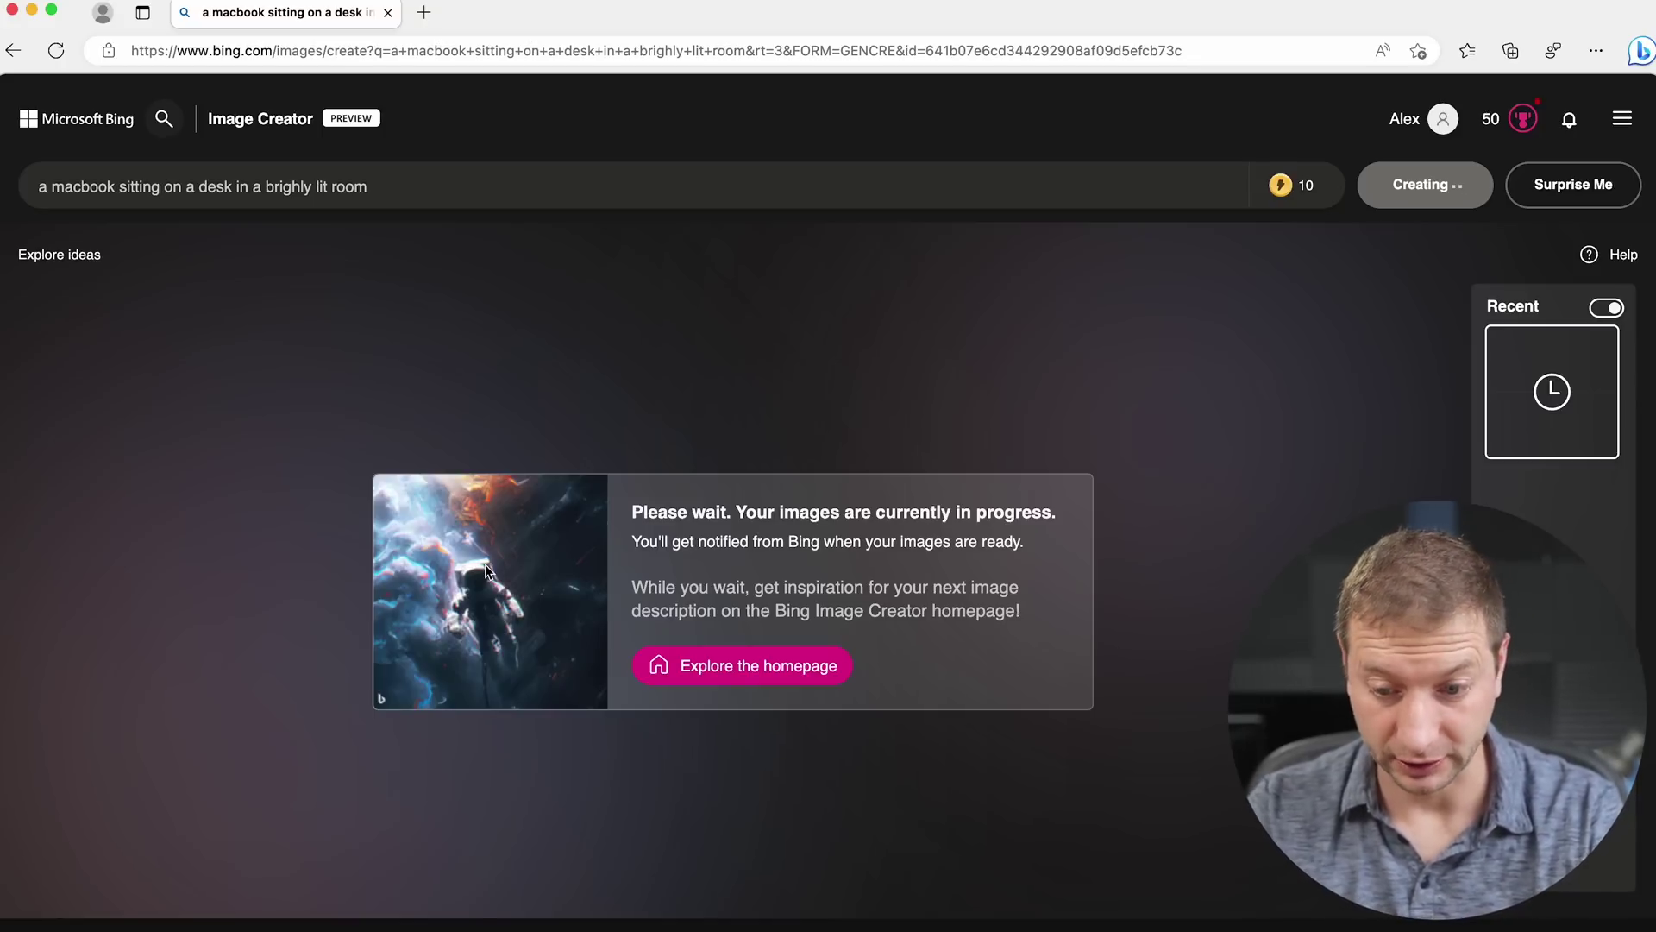
# - Read the boosts counter information while the macbook images are still generating
pyautogui.moveTo(1290, 194)
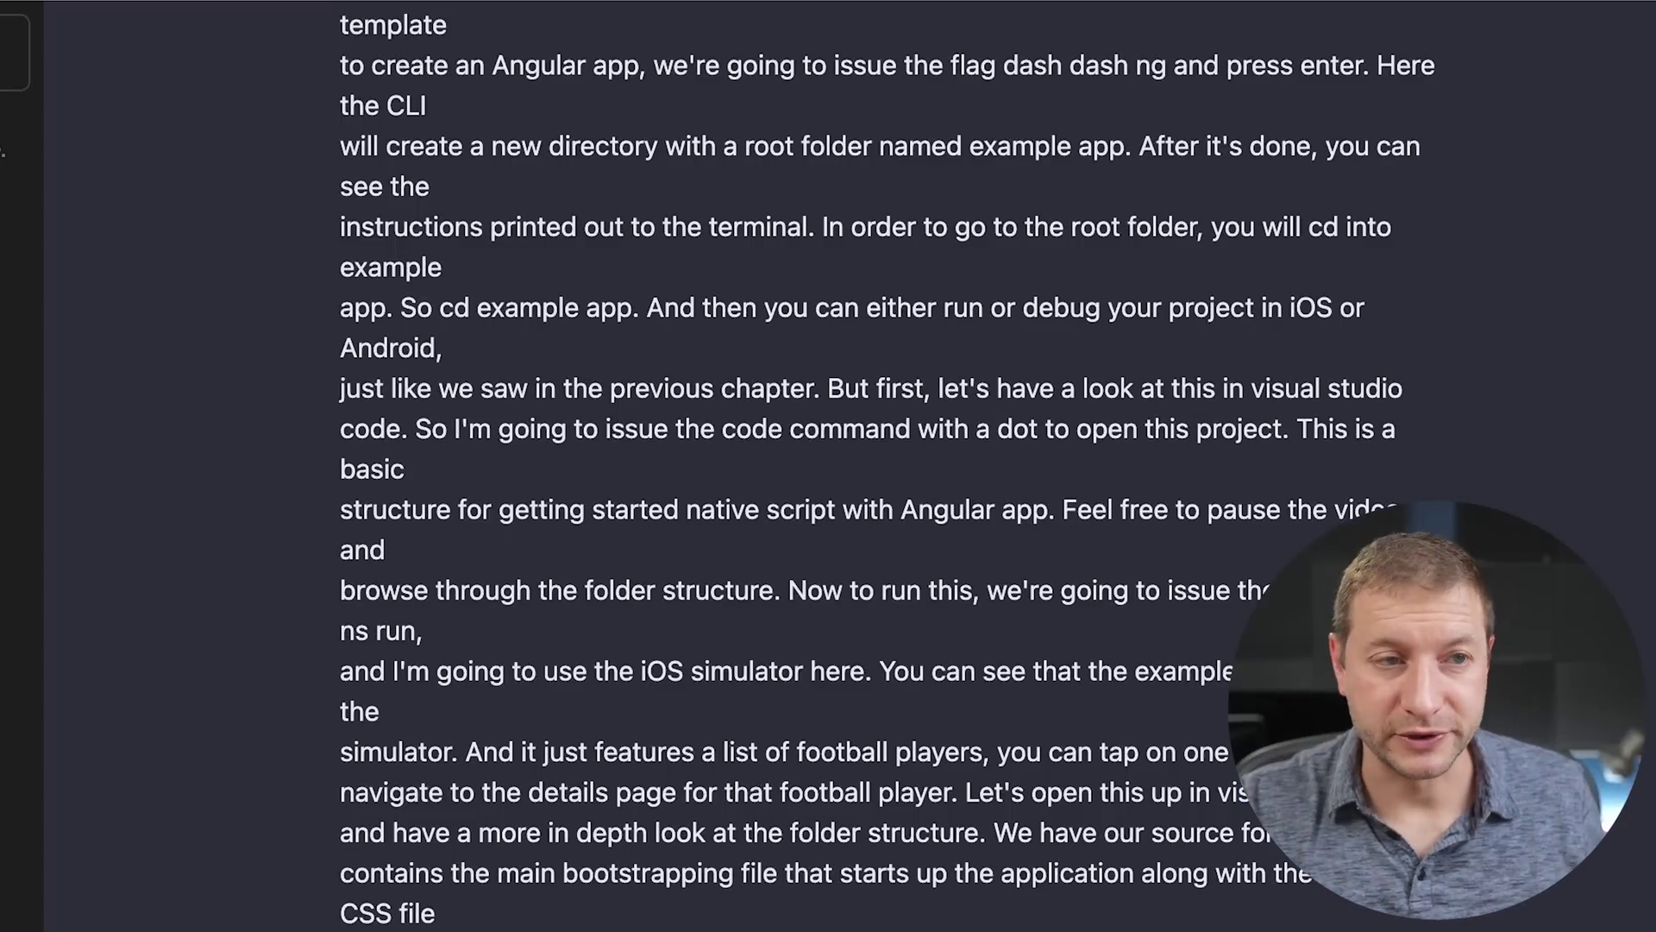
# - Scroll down the ChatGPT conversation through the rewritten 'Hey there!' NativeScript tutorial reply
pyautogui.scroll(-15, 849, 466)
pyautogui.scroll(-15, 850, 466)
pyautogui.scroll(-6, 850, 466)
pyautogui.scroll(-10, 849, 466)
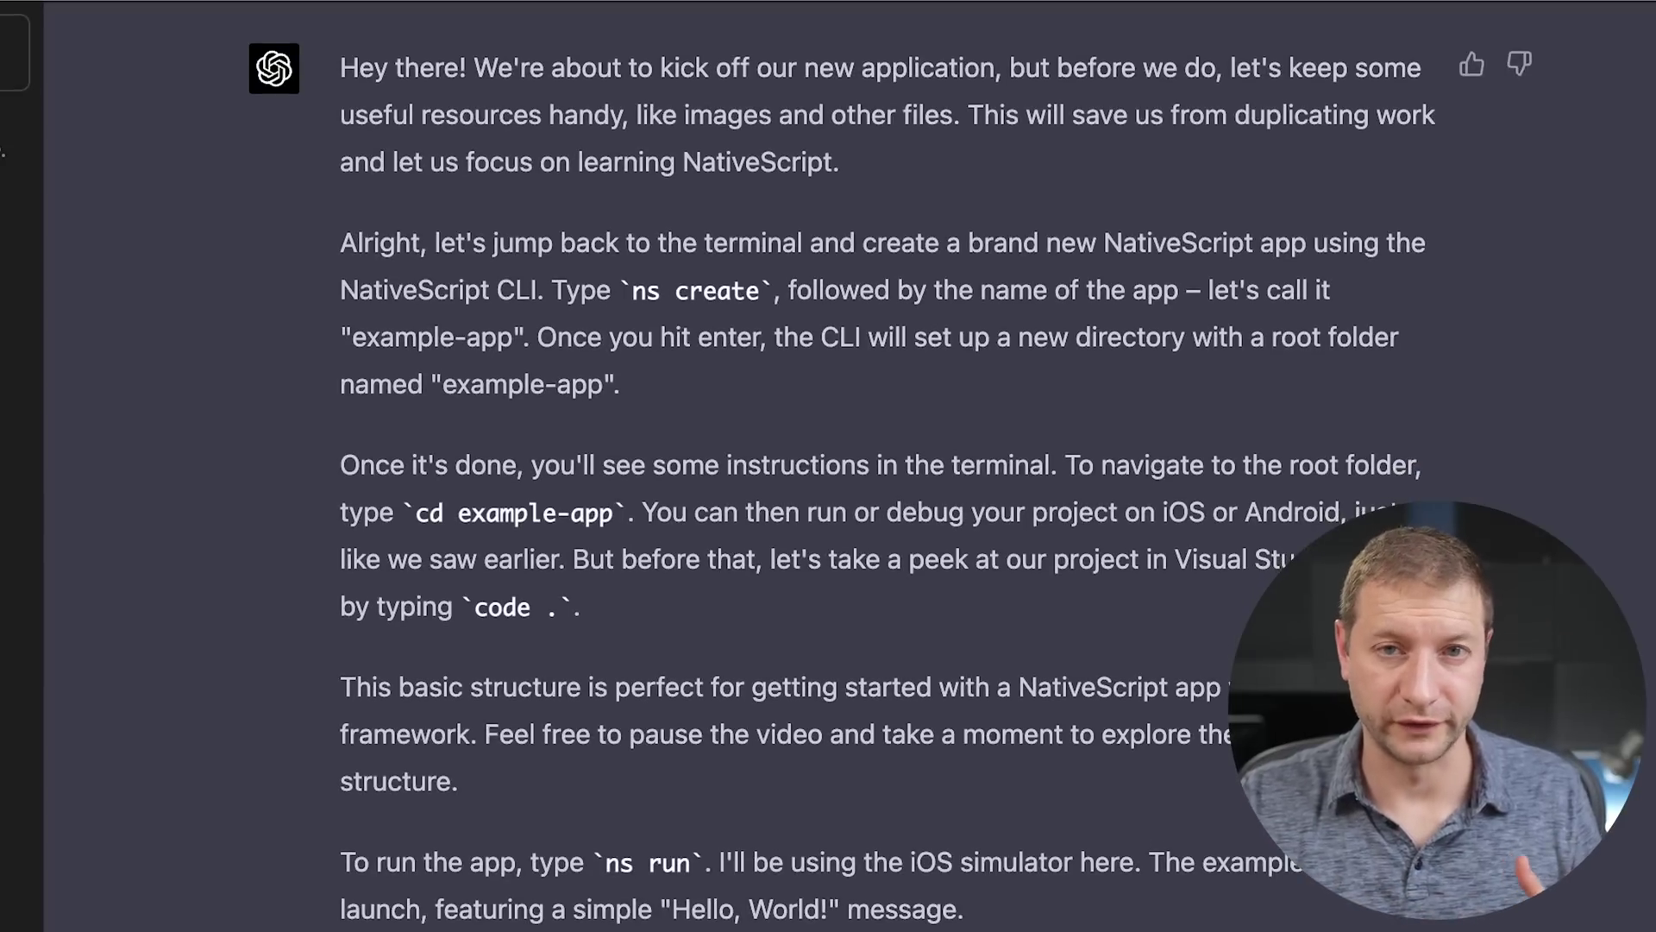
pyautogui.scroll(-6, 850, 466)
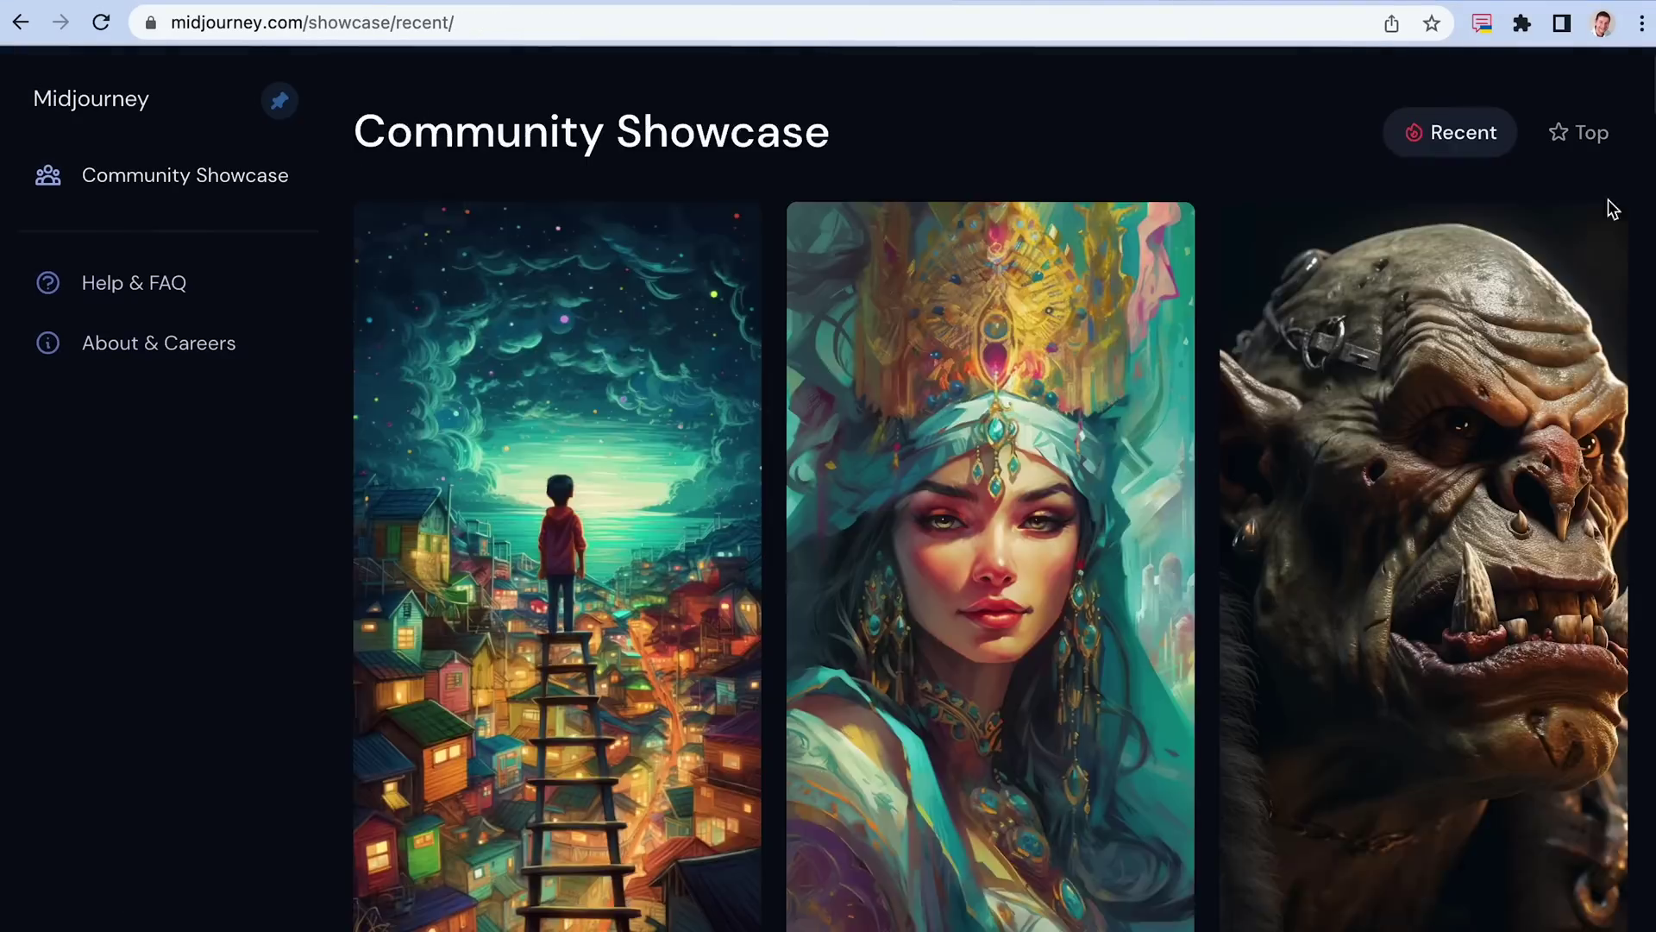
pyautogui.scroll(-20, 1484, 518)
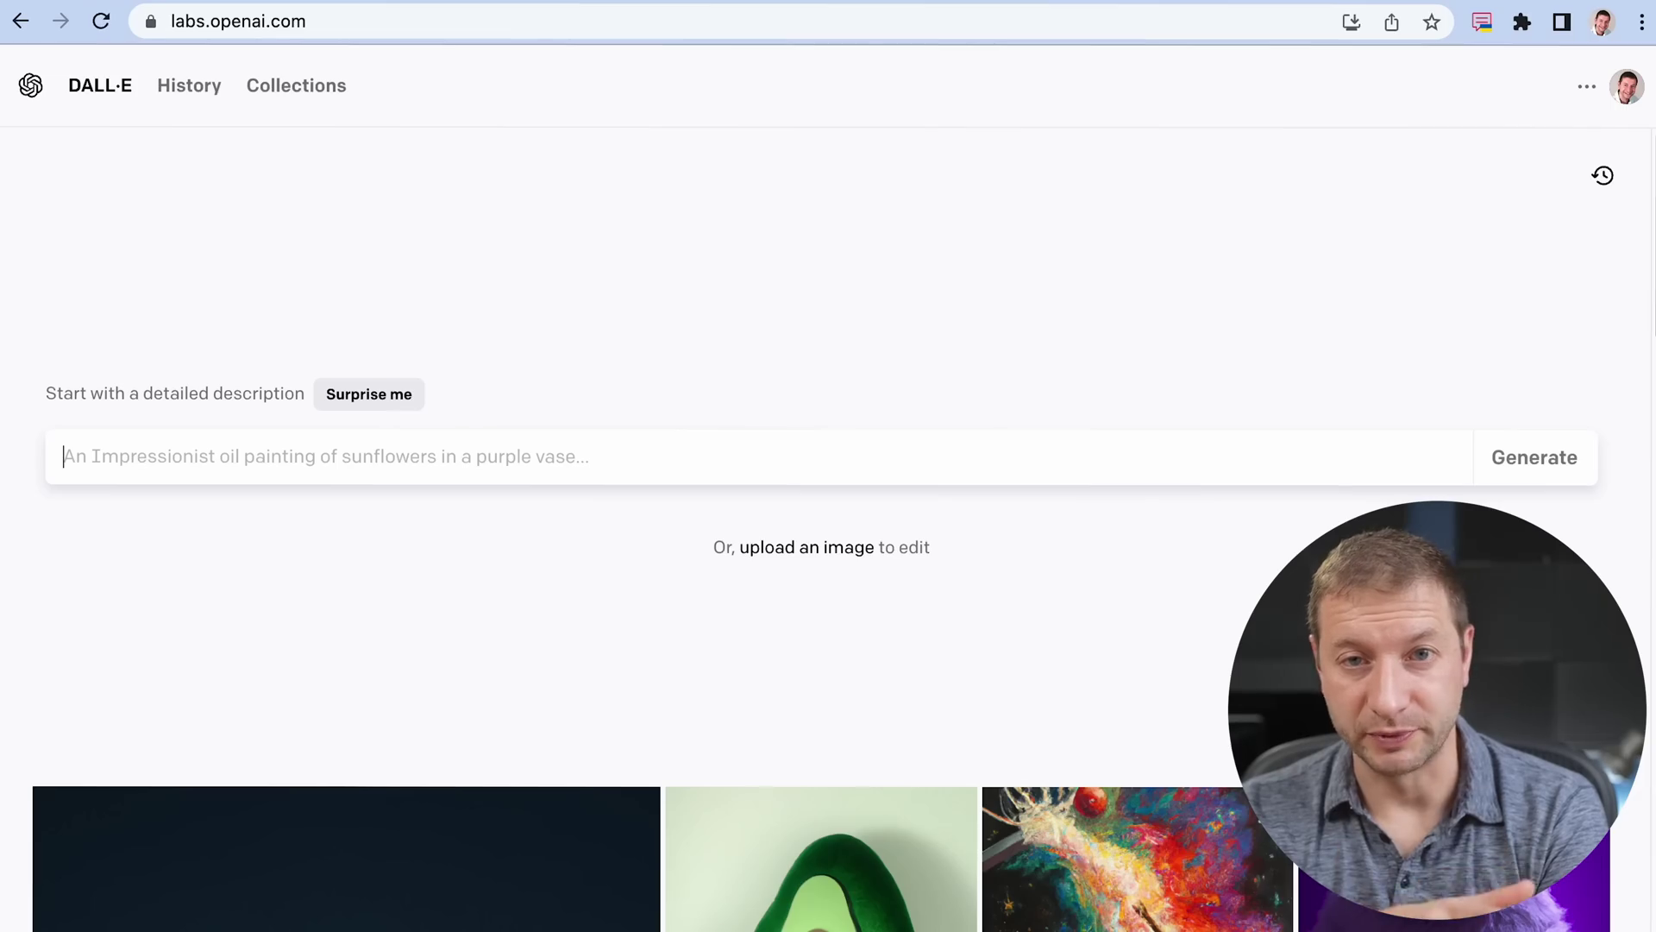
# - Scroll through the DALL·E labs gallery of example images and back up
pyautogui.scroll(-8, 819, 517)
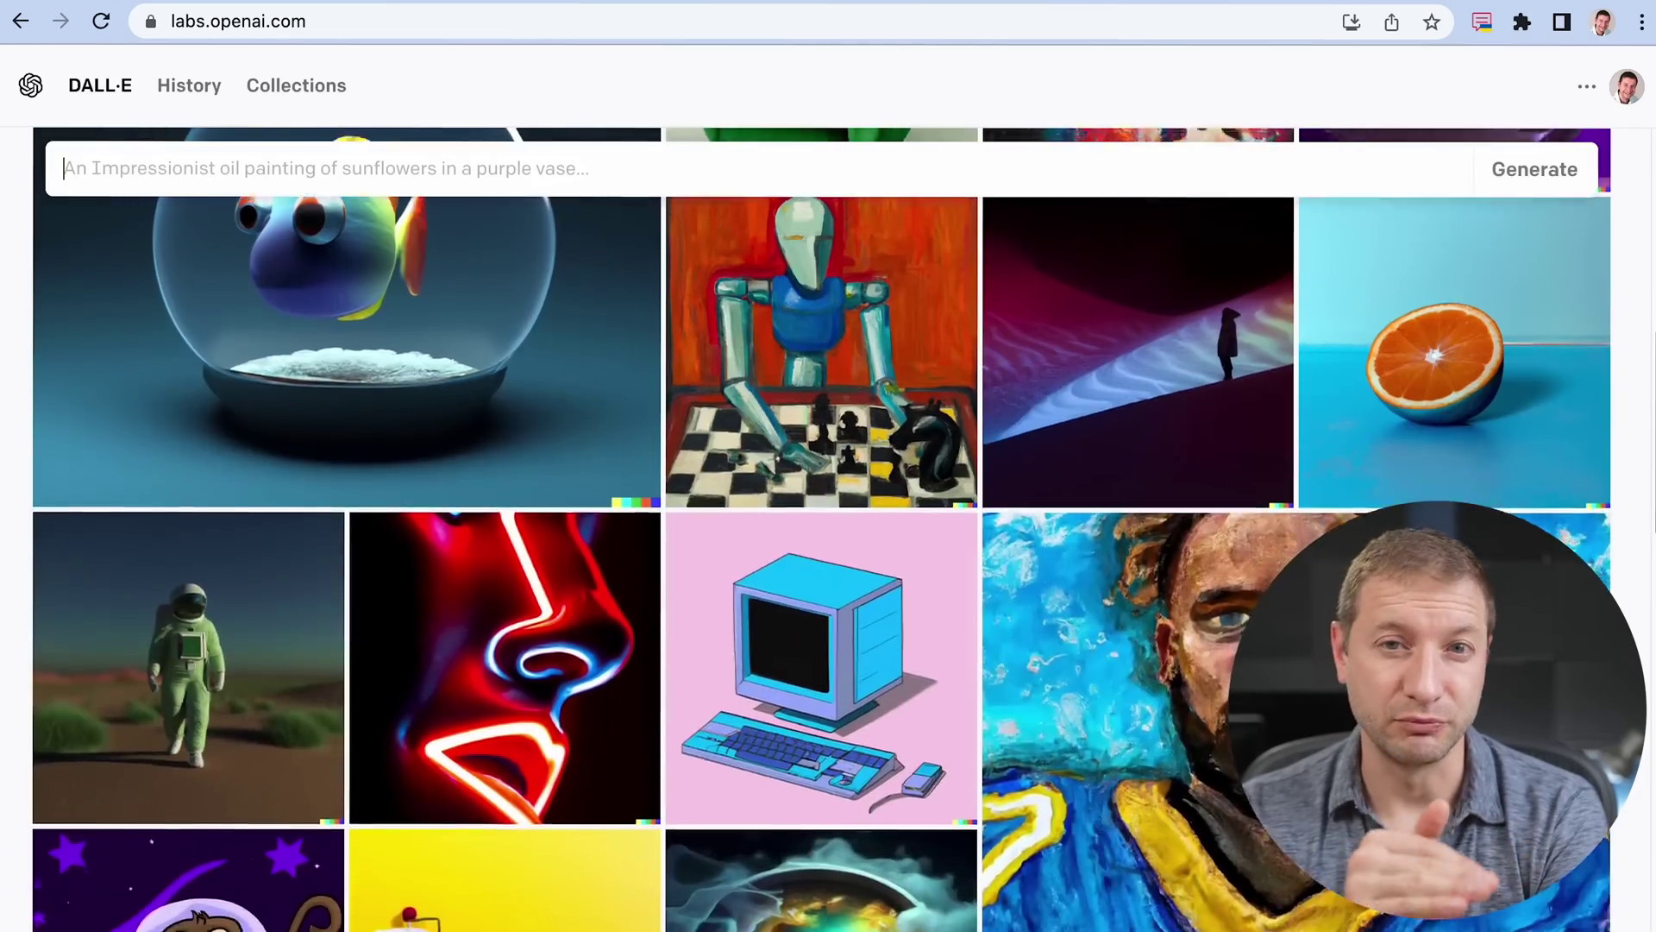
pyautogui.scroll(-12, 820, 517)
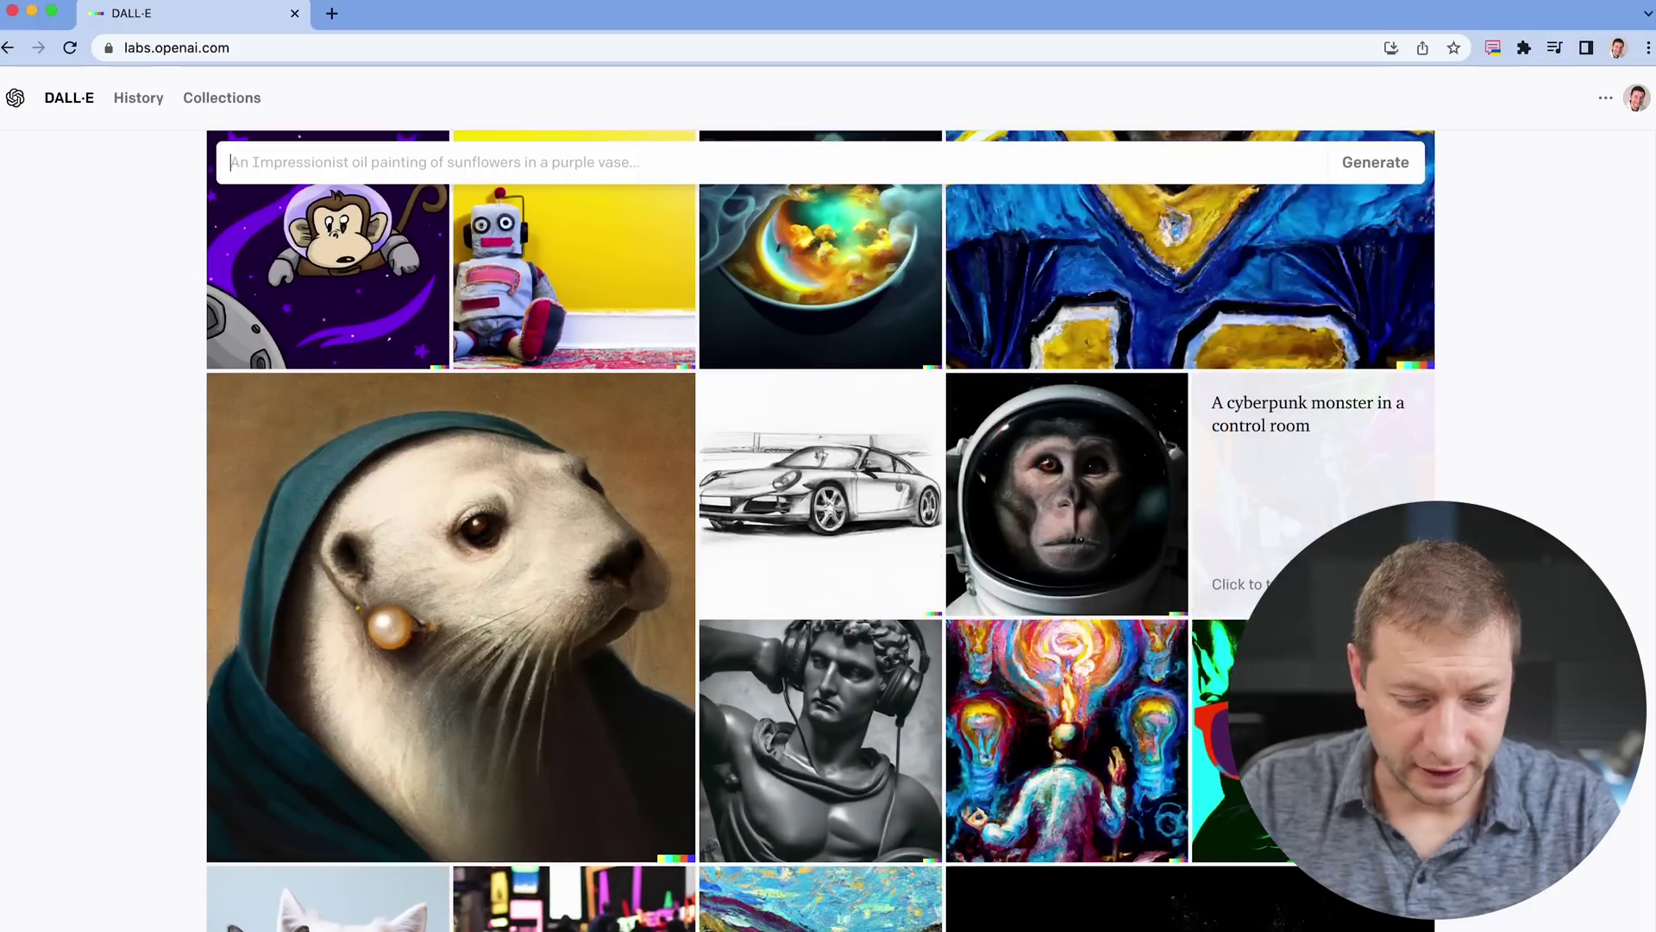
pyautogui.scroll(-5, 1380, 535)
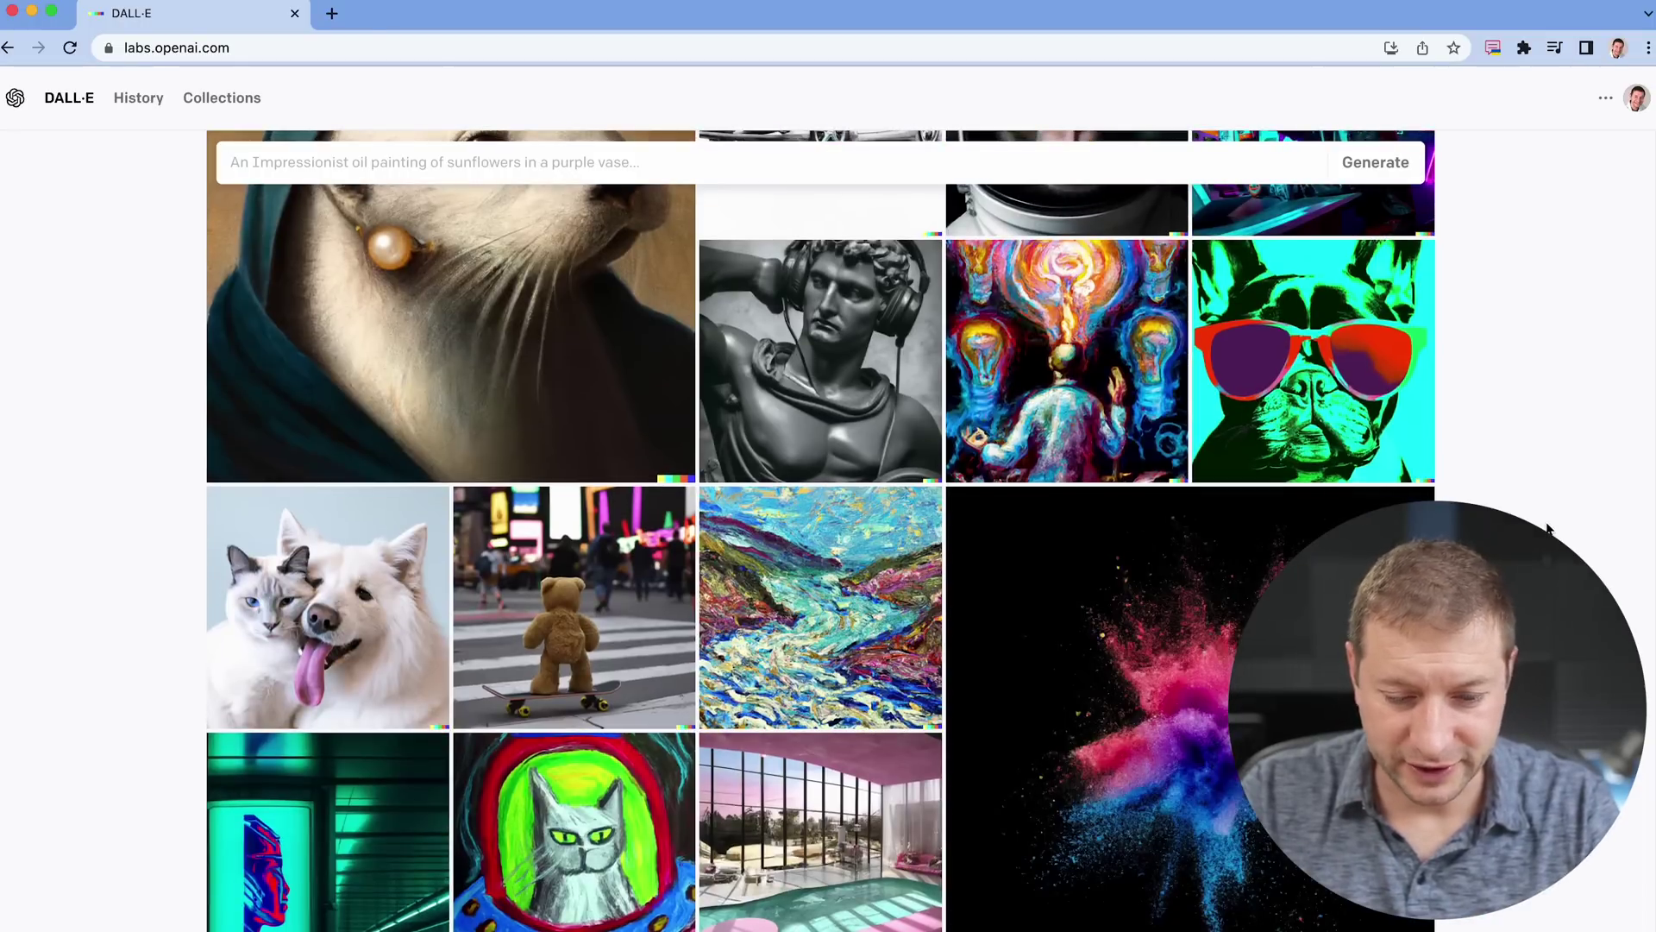
pyautogui.scroll(10, 1583, 410)
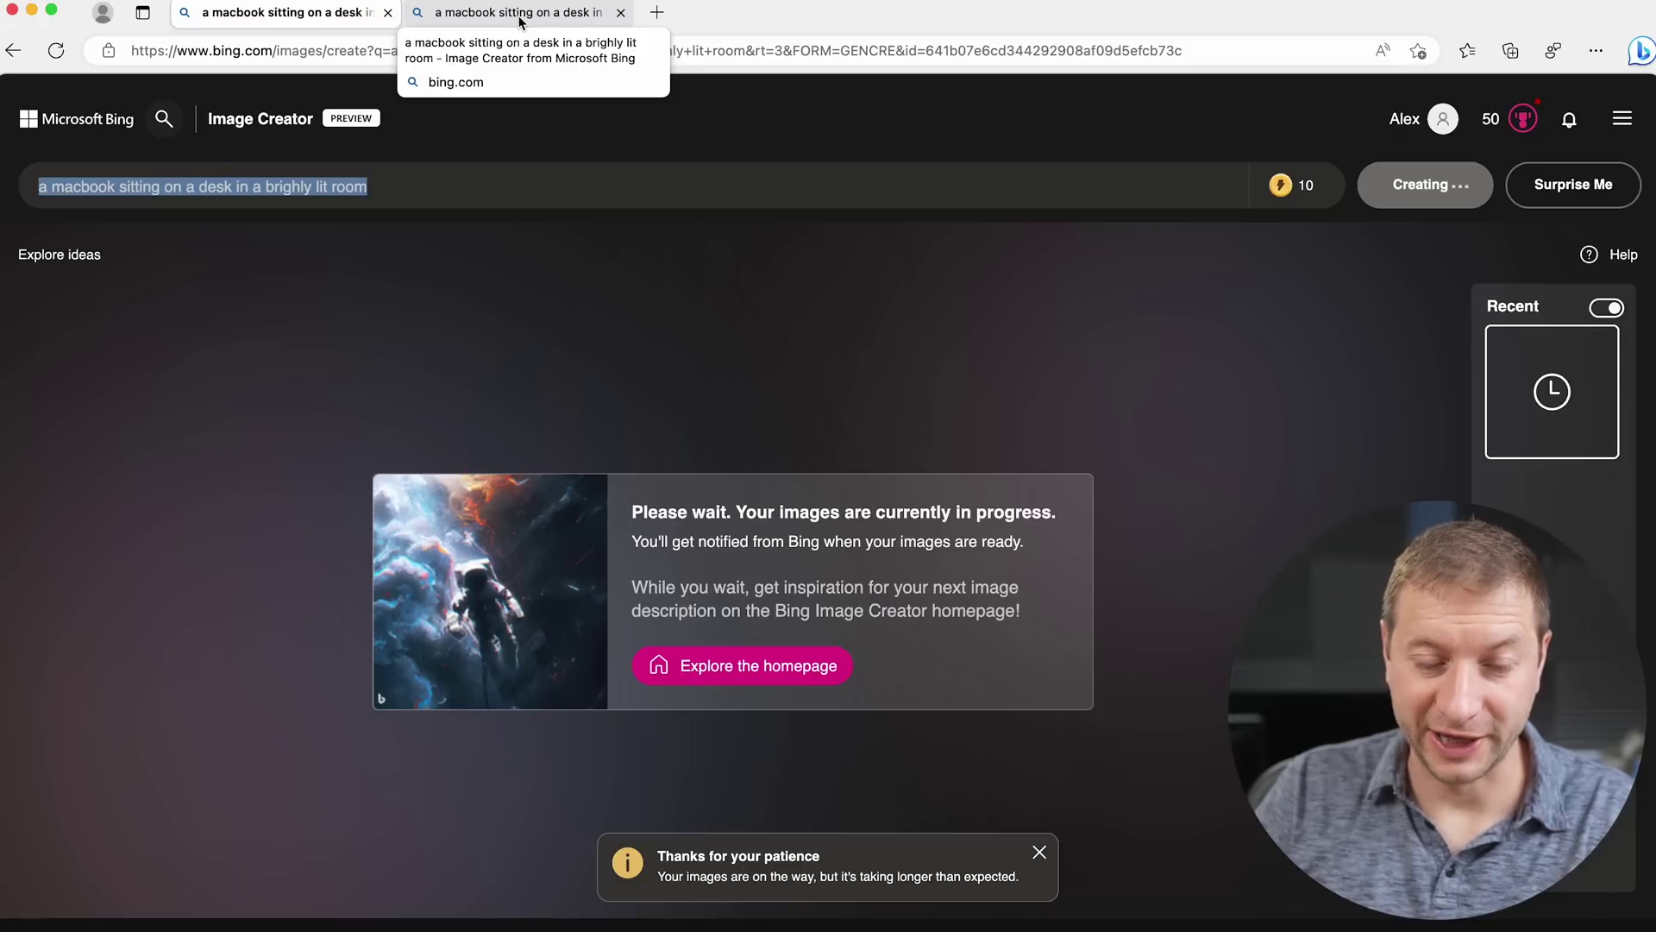
# - Check the progress of both macbook generation tabs in Image Creator
pyautogui.click(522, 22)
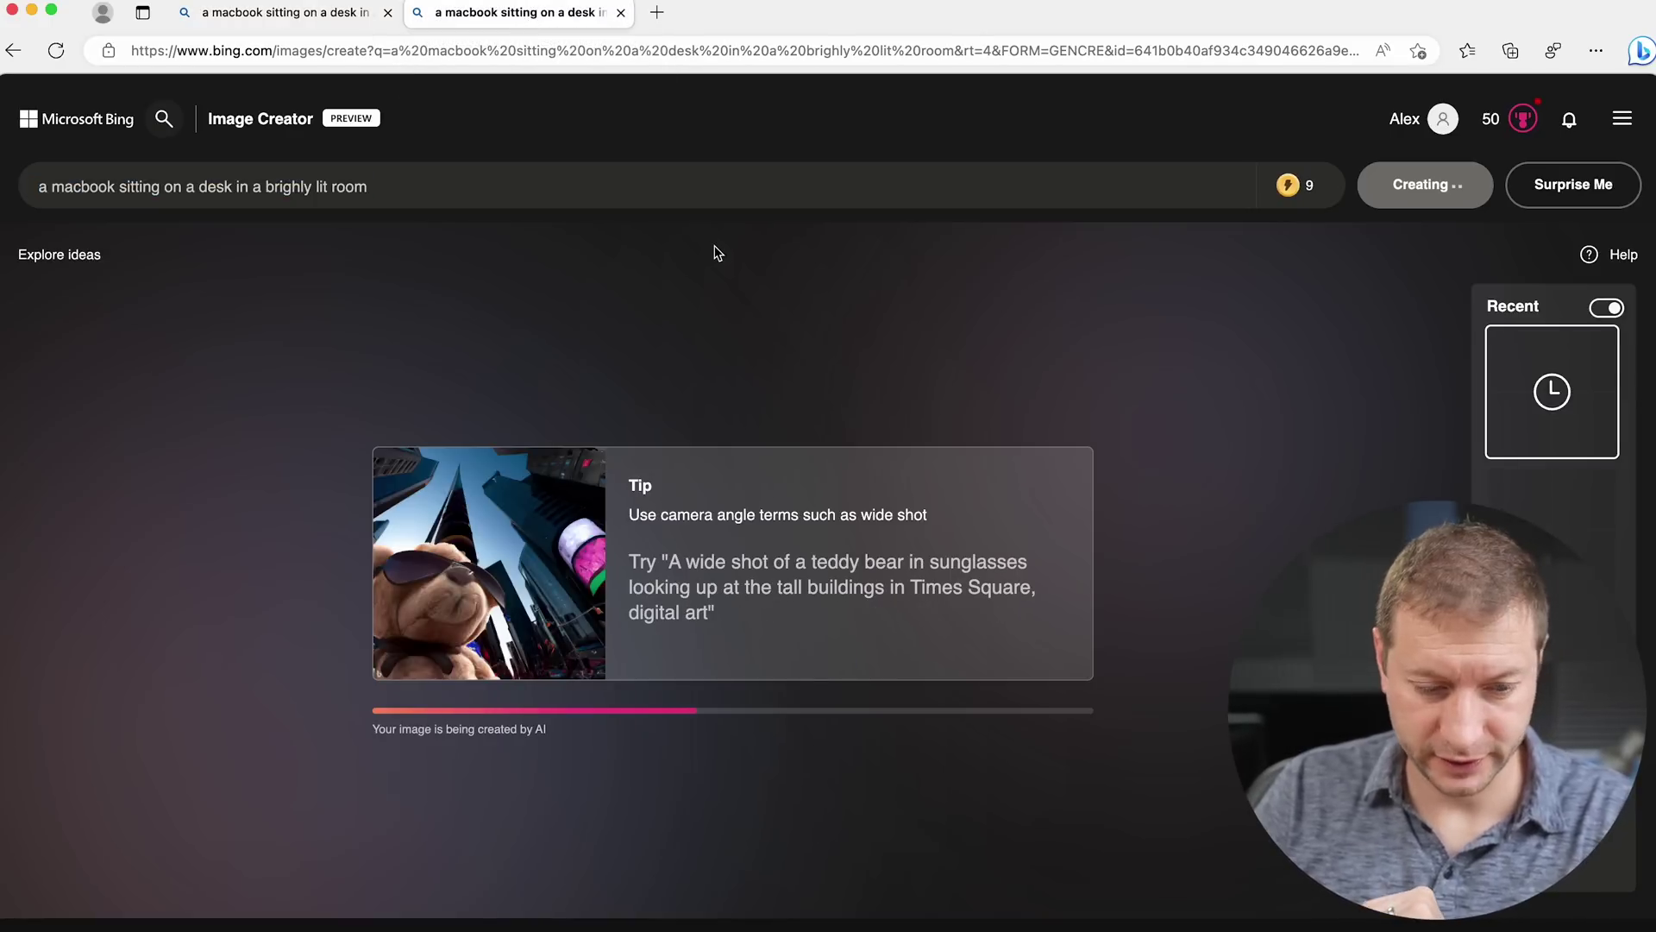
pyautogui.moveTo(1302, 188)
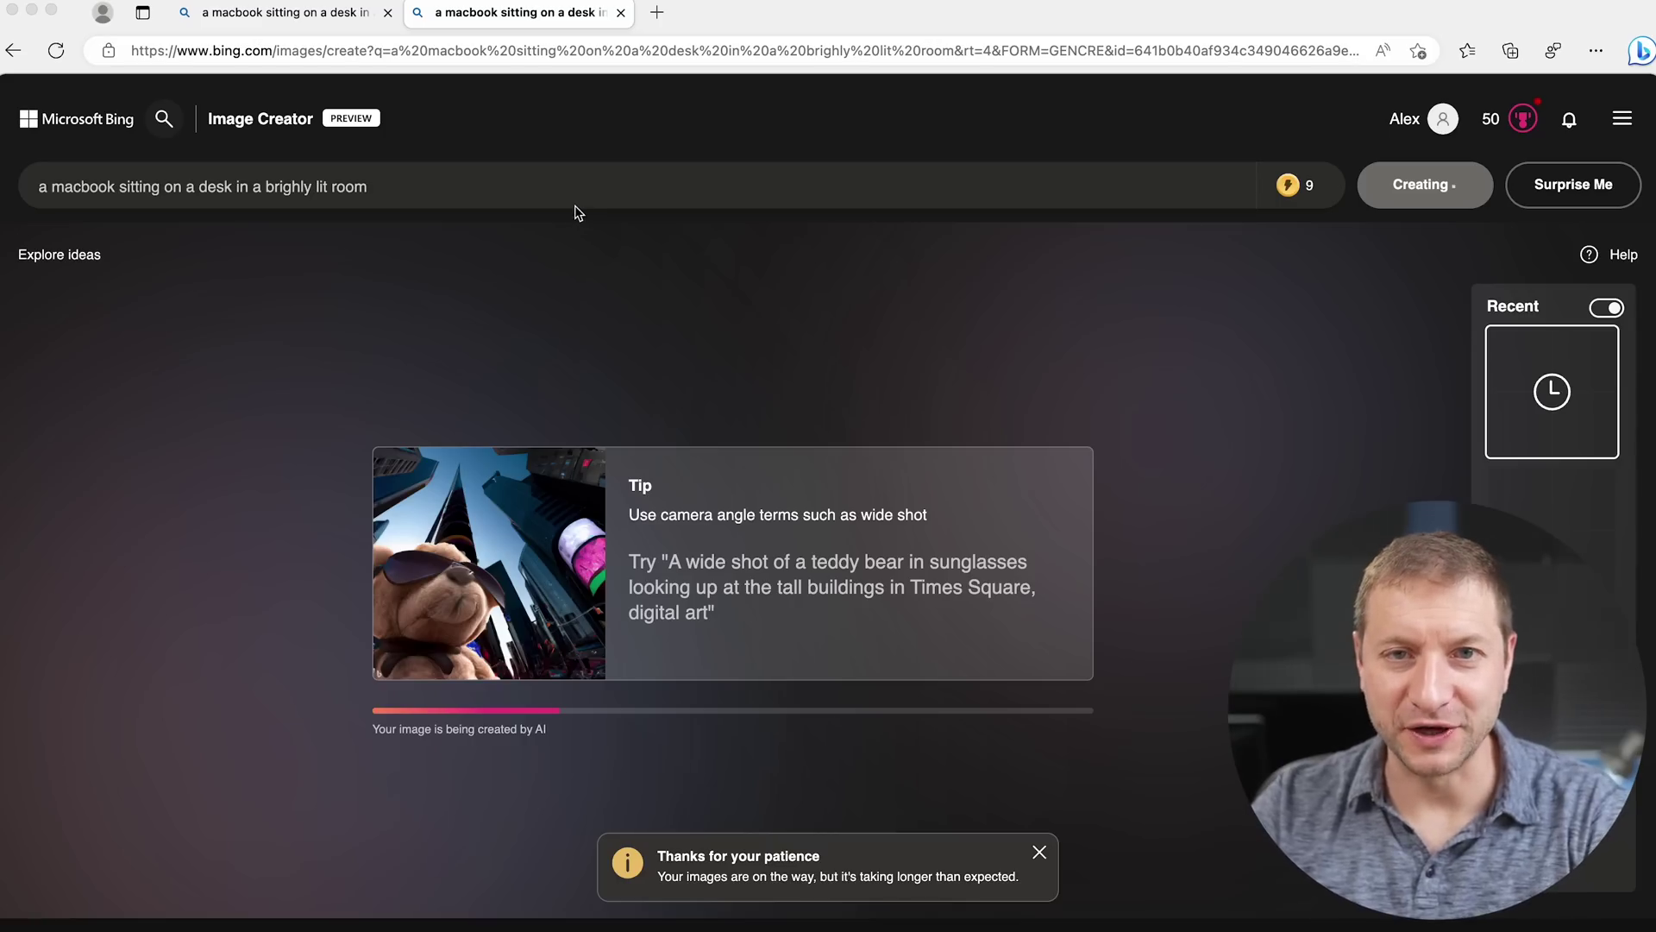
pyautogui.click(294, 17)
pyautogui.click(557, 13)
# - Open the Image Creator explore page in a third tab
pyautogui.click(1605, 192)
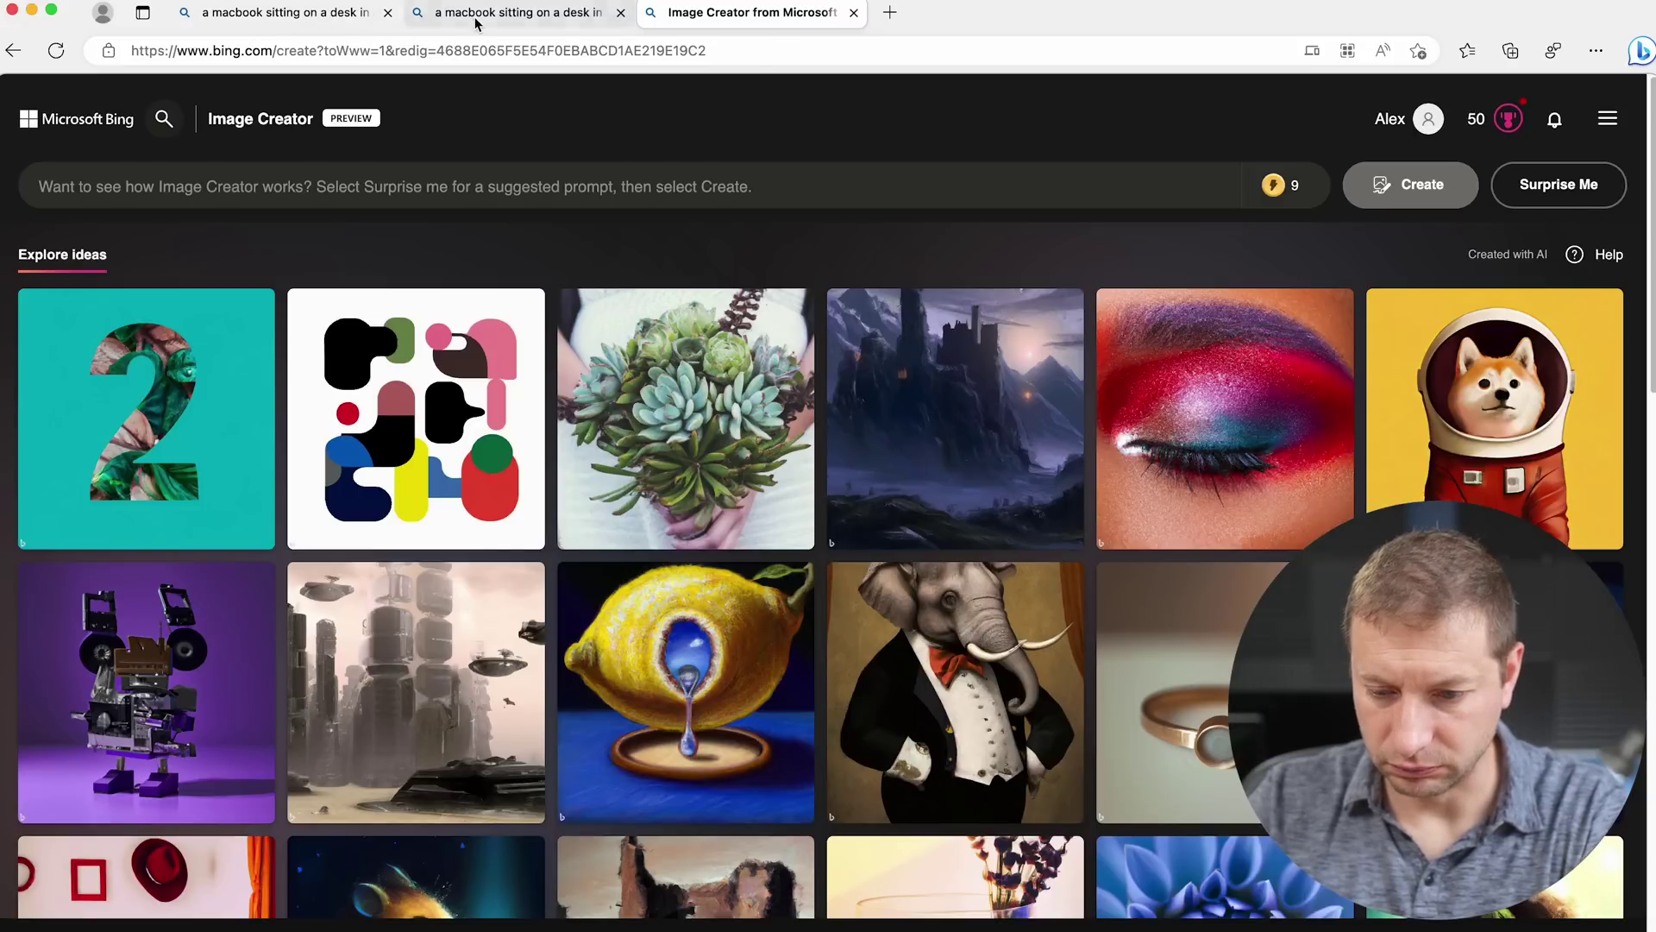
pyautogui.click(517, 13)
pyautogui.click(751, 13)
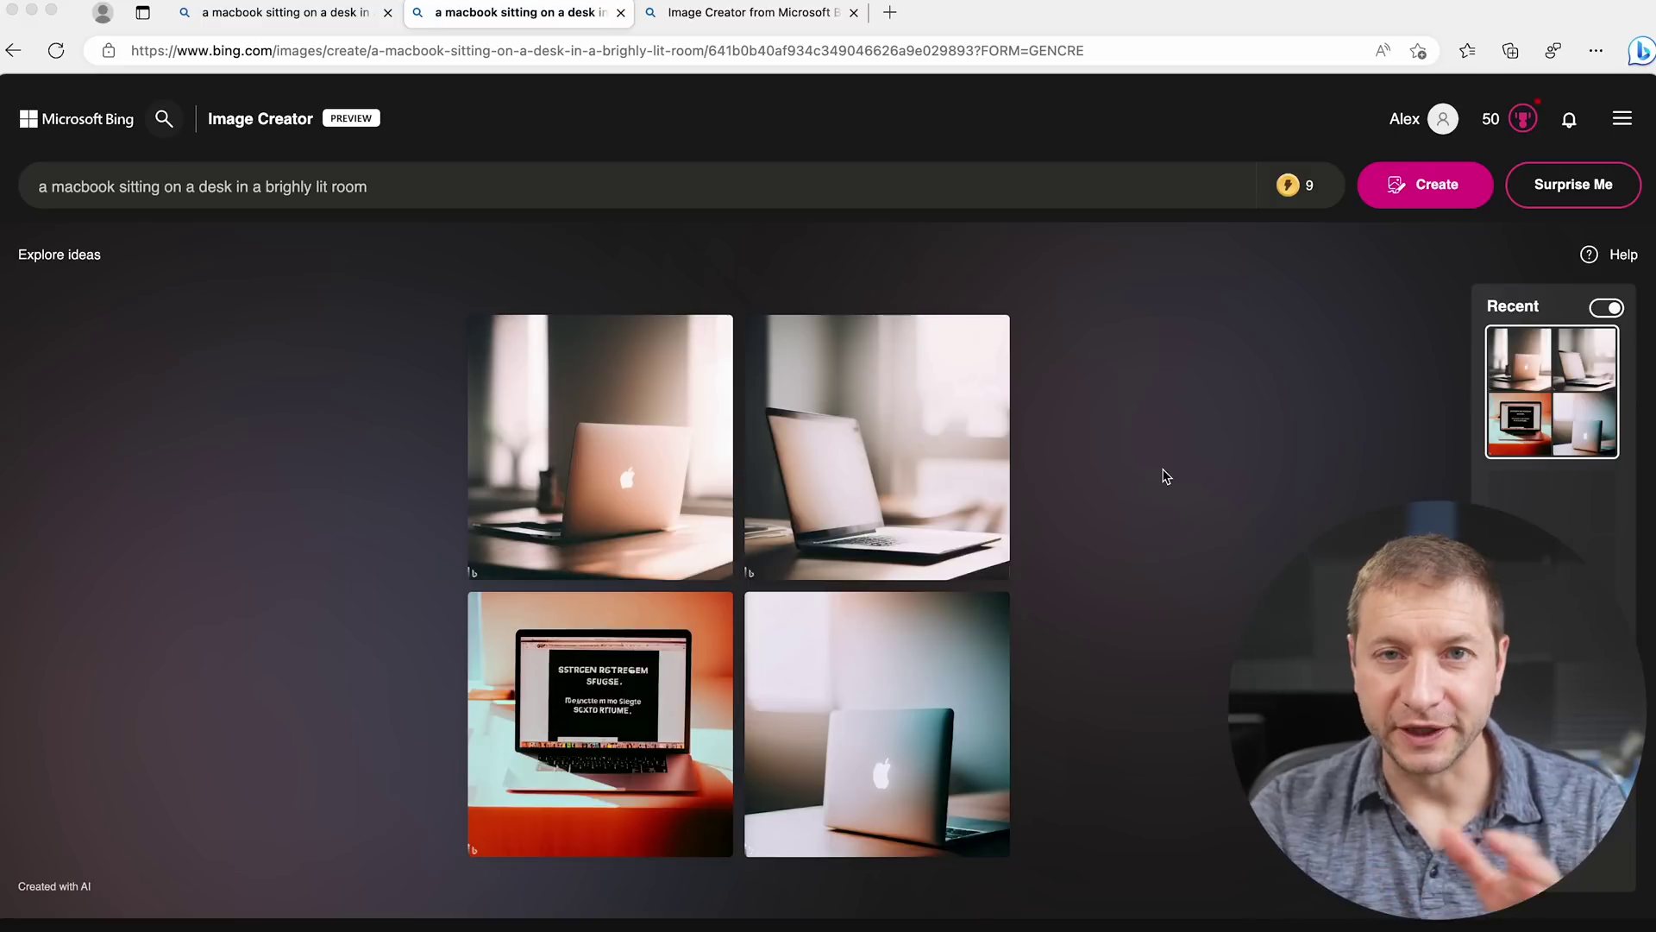
# - Reload the Image Creator explore page in the third tab
pyautogui.click(312, 11)
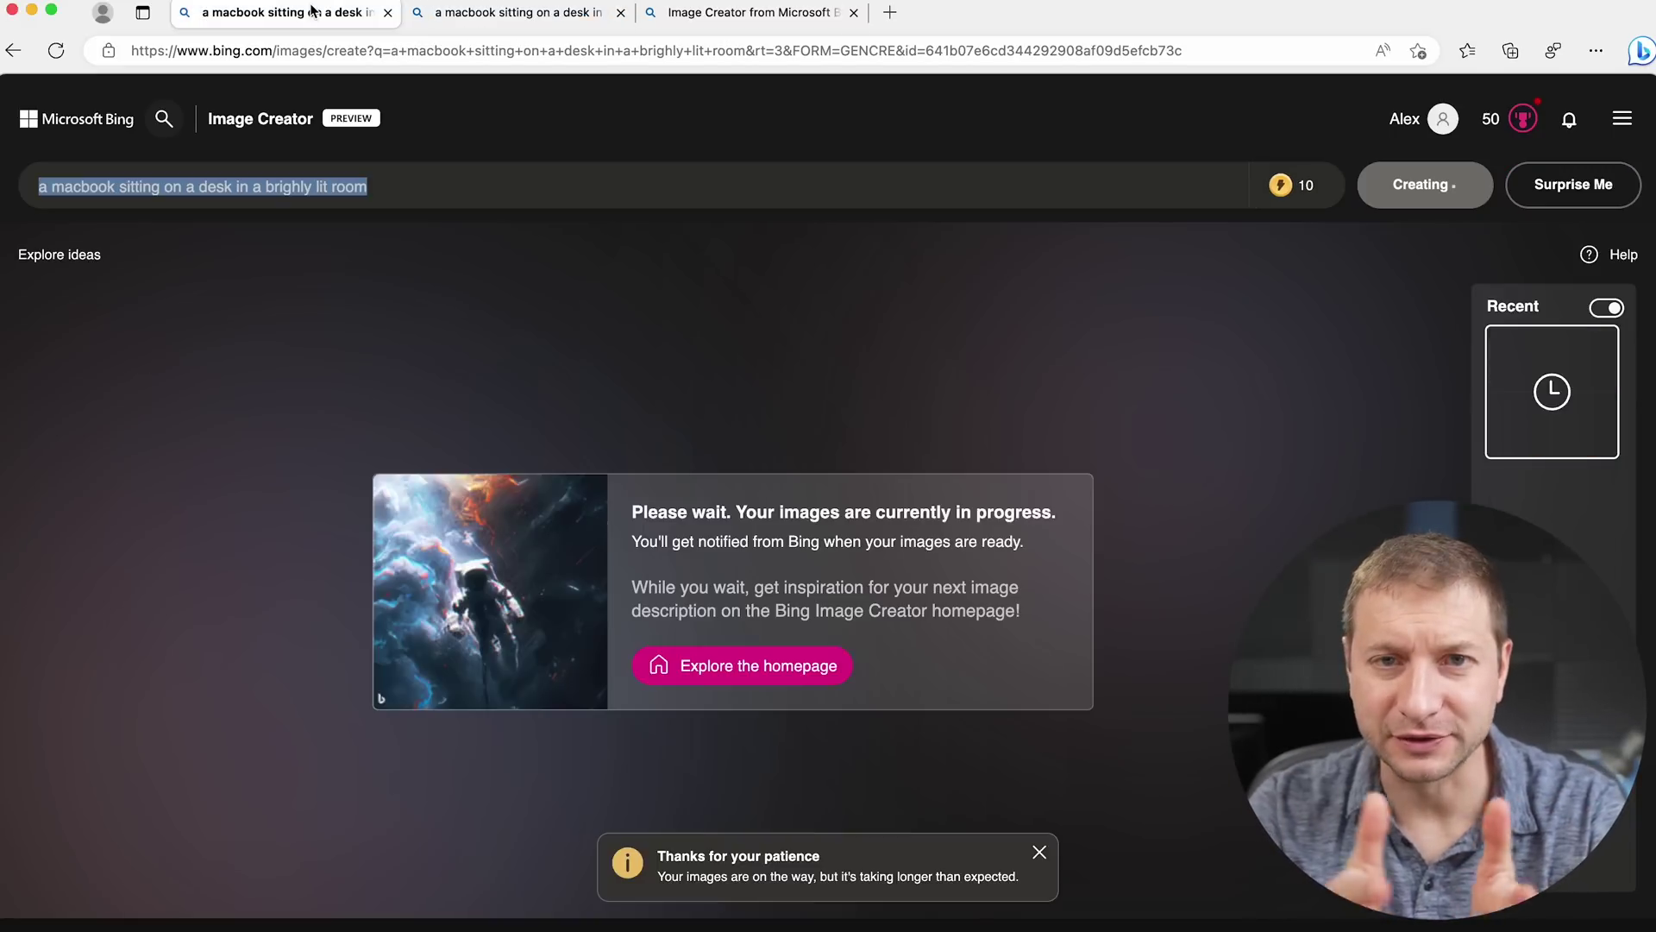
pyautogui.click(495, 15)
pyautogui.click(732, 14)
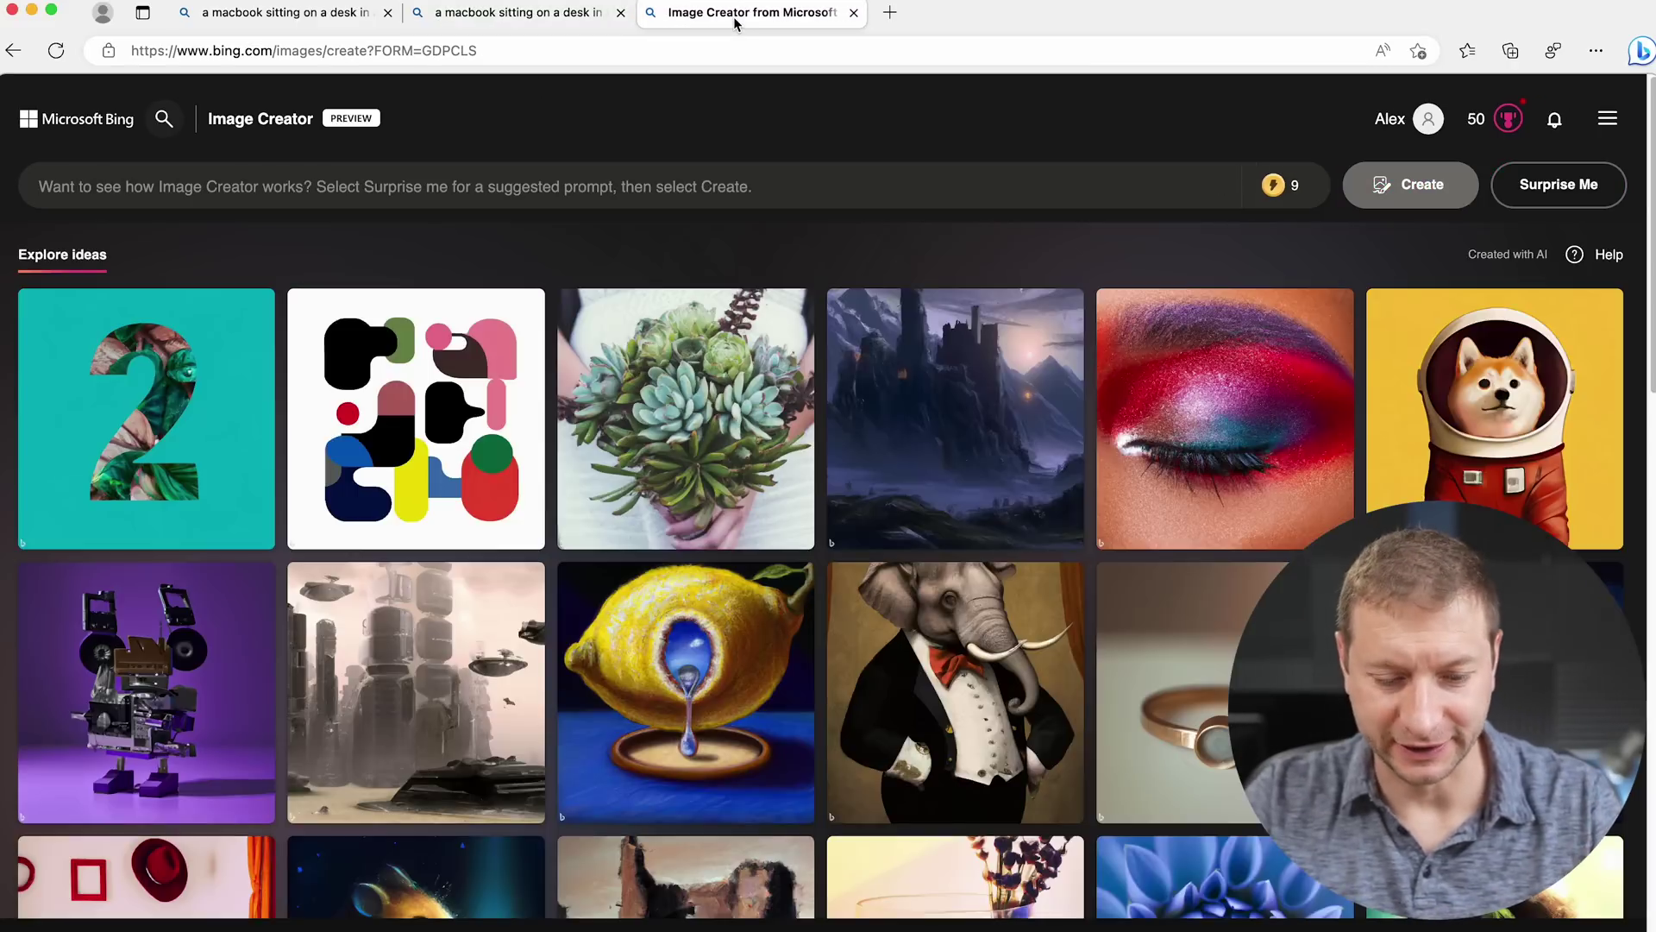
pyautogui.click(519, 48)
pyautogui.press('Return')
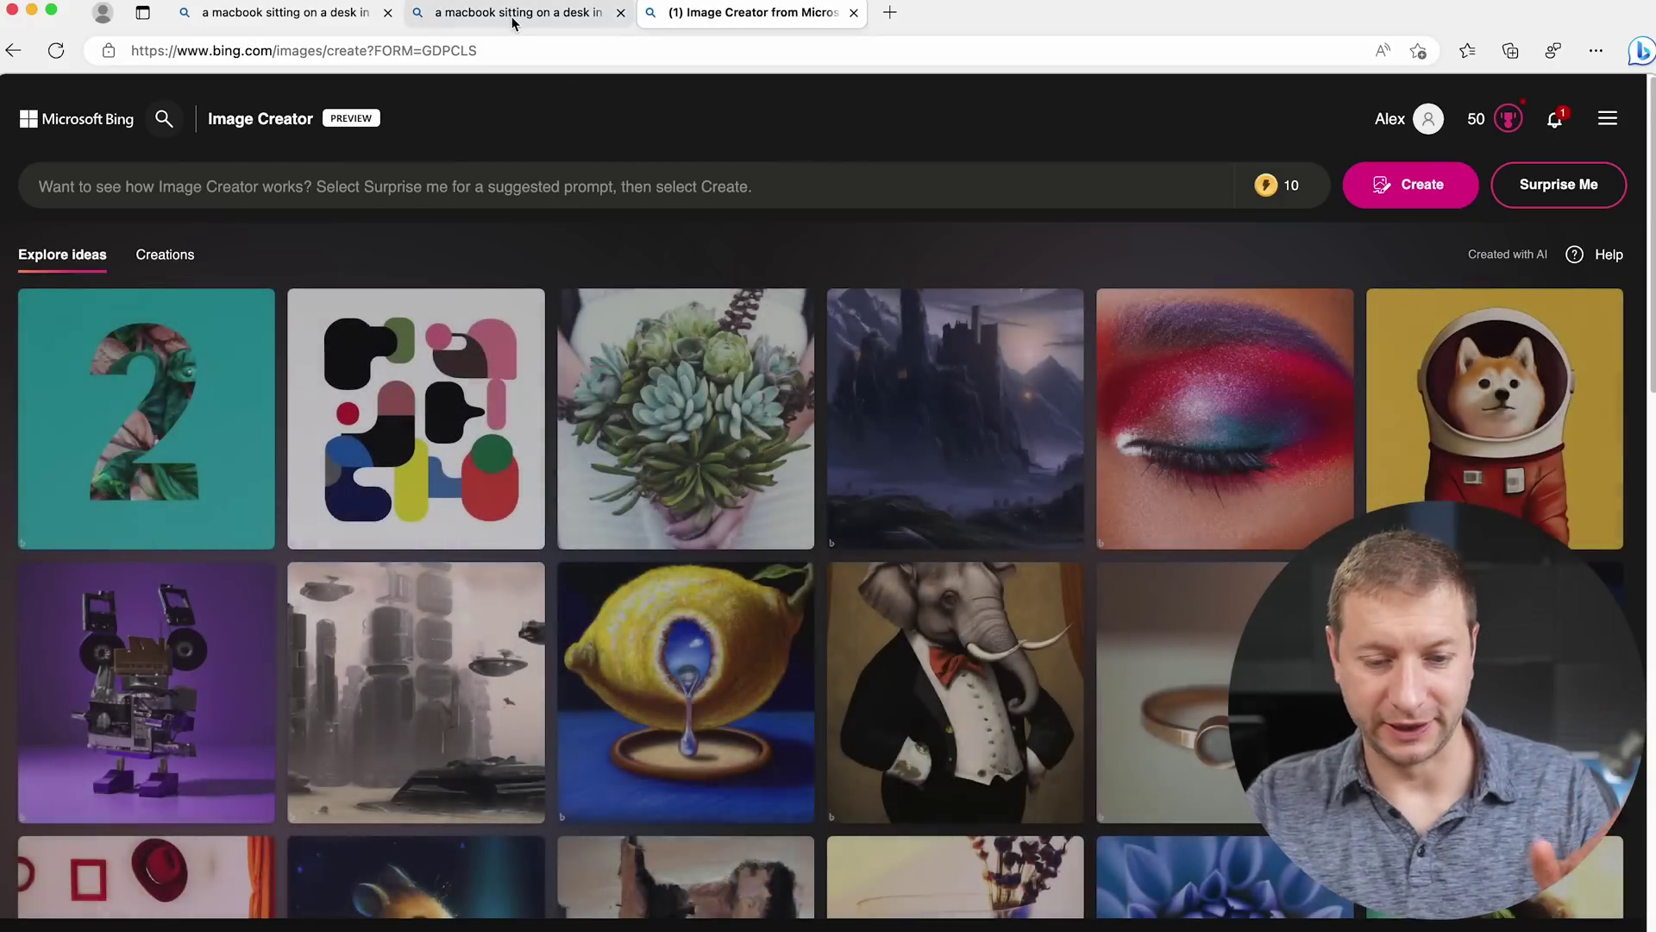
# - View each of the four finished macbook images at full size in turn
pyautogui.click(515, 19)
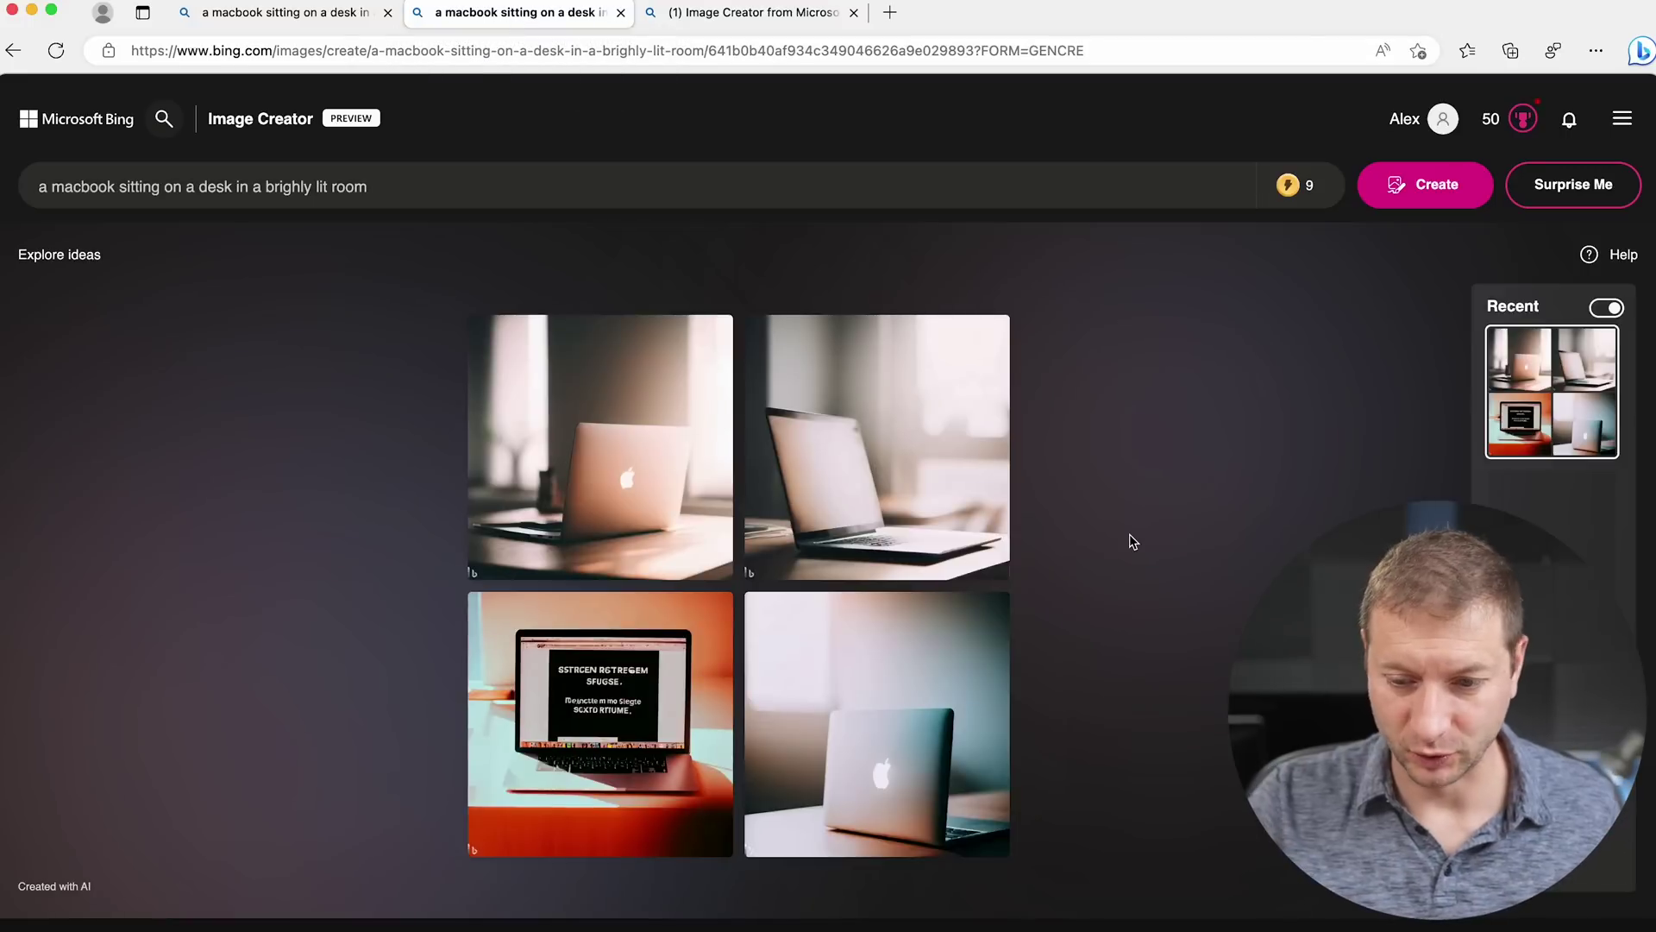
pyautogui.click(697, 555)
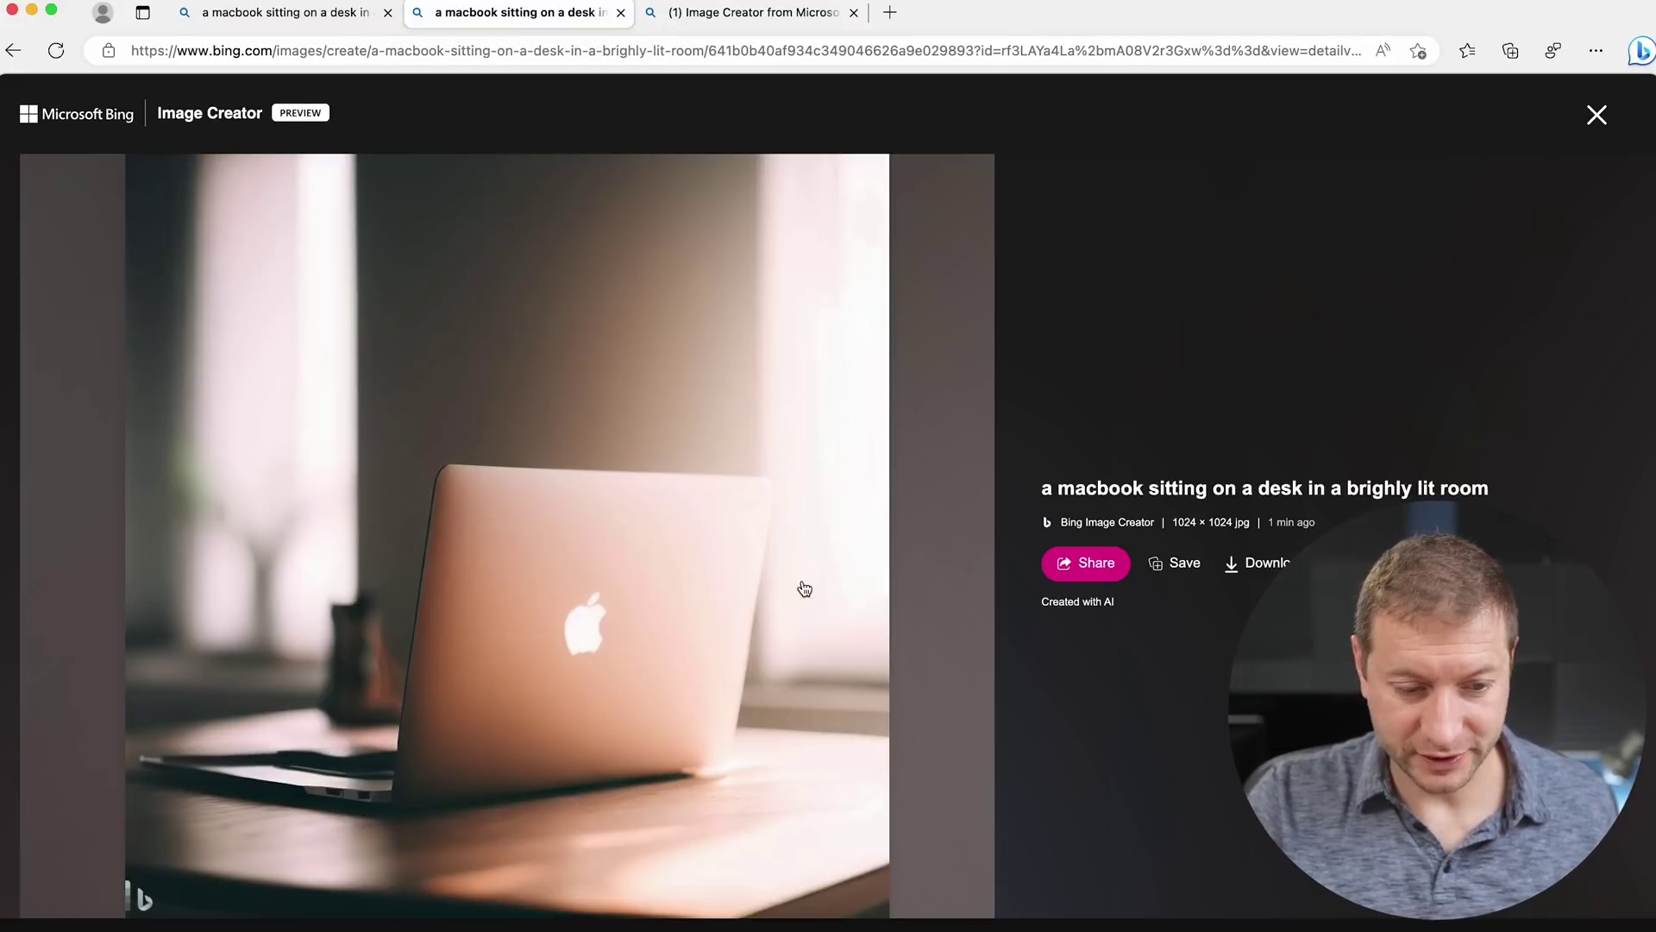
pyautogui.click(1598, 117)
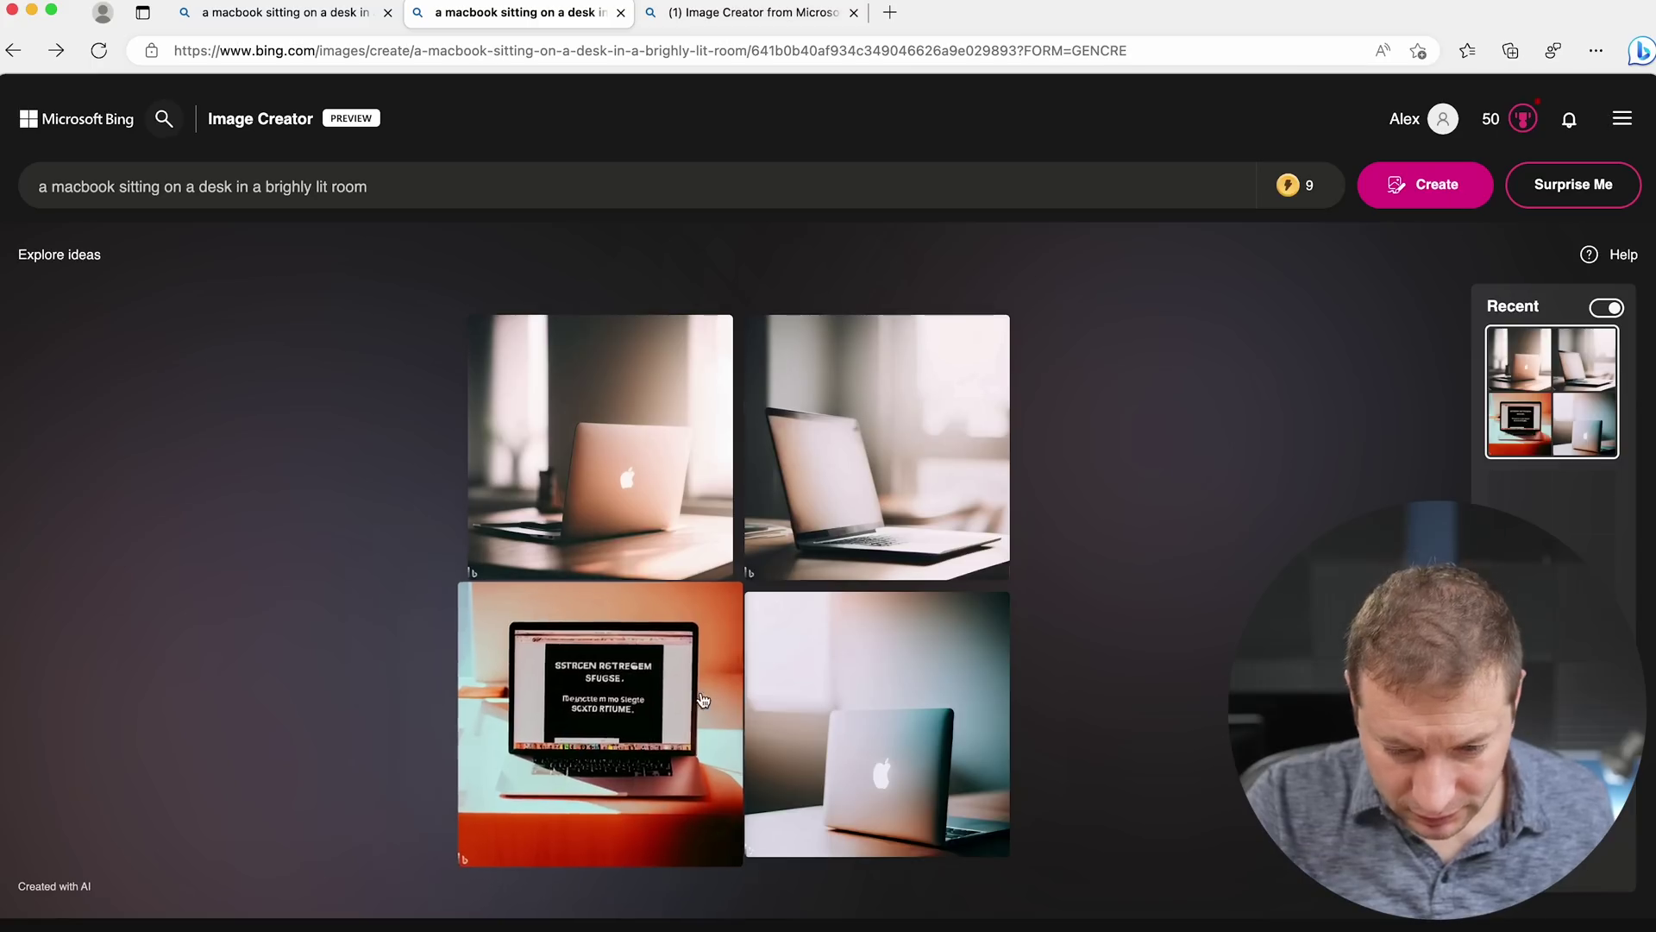
pyautogui.click(887, 484)
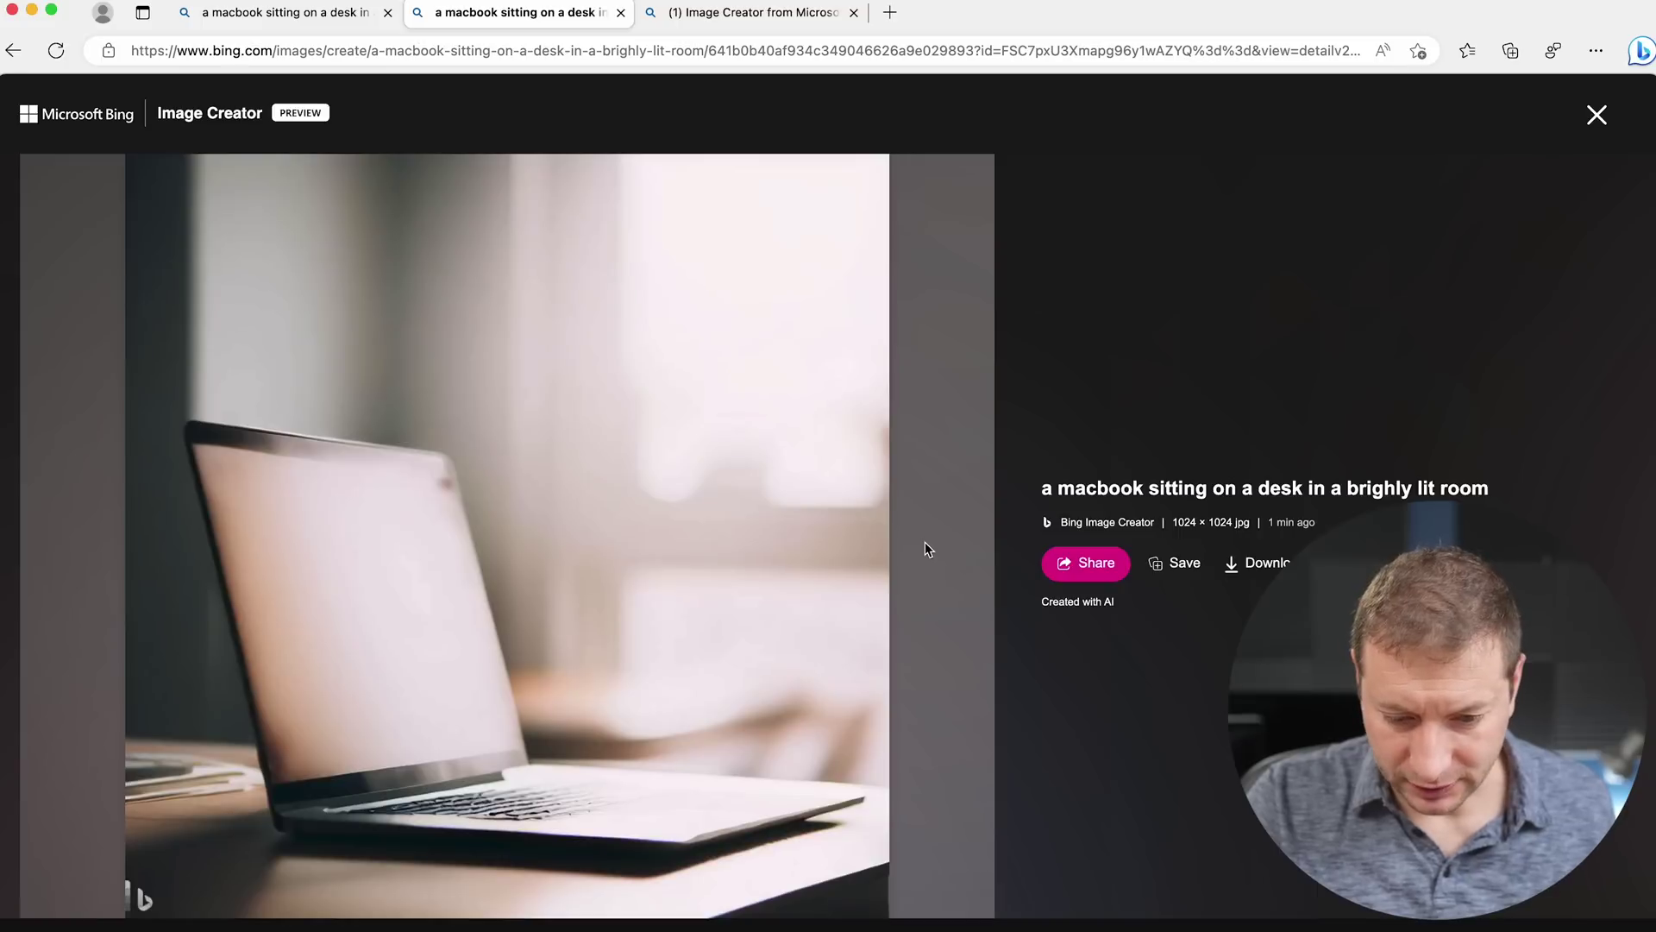
pyautogui.click(1596, 115)
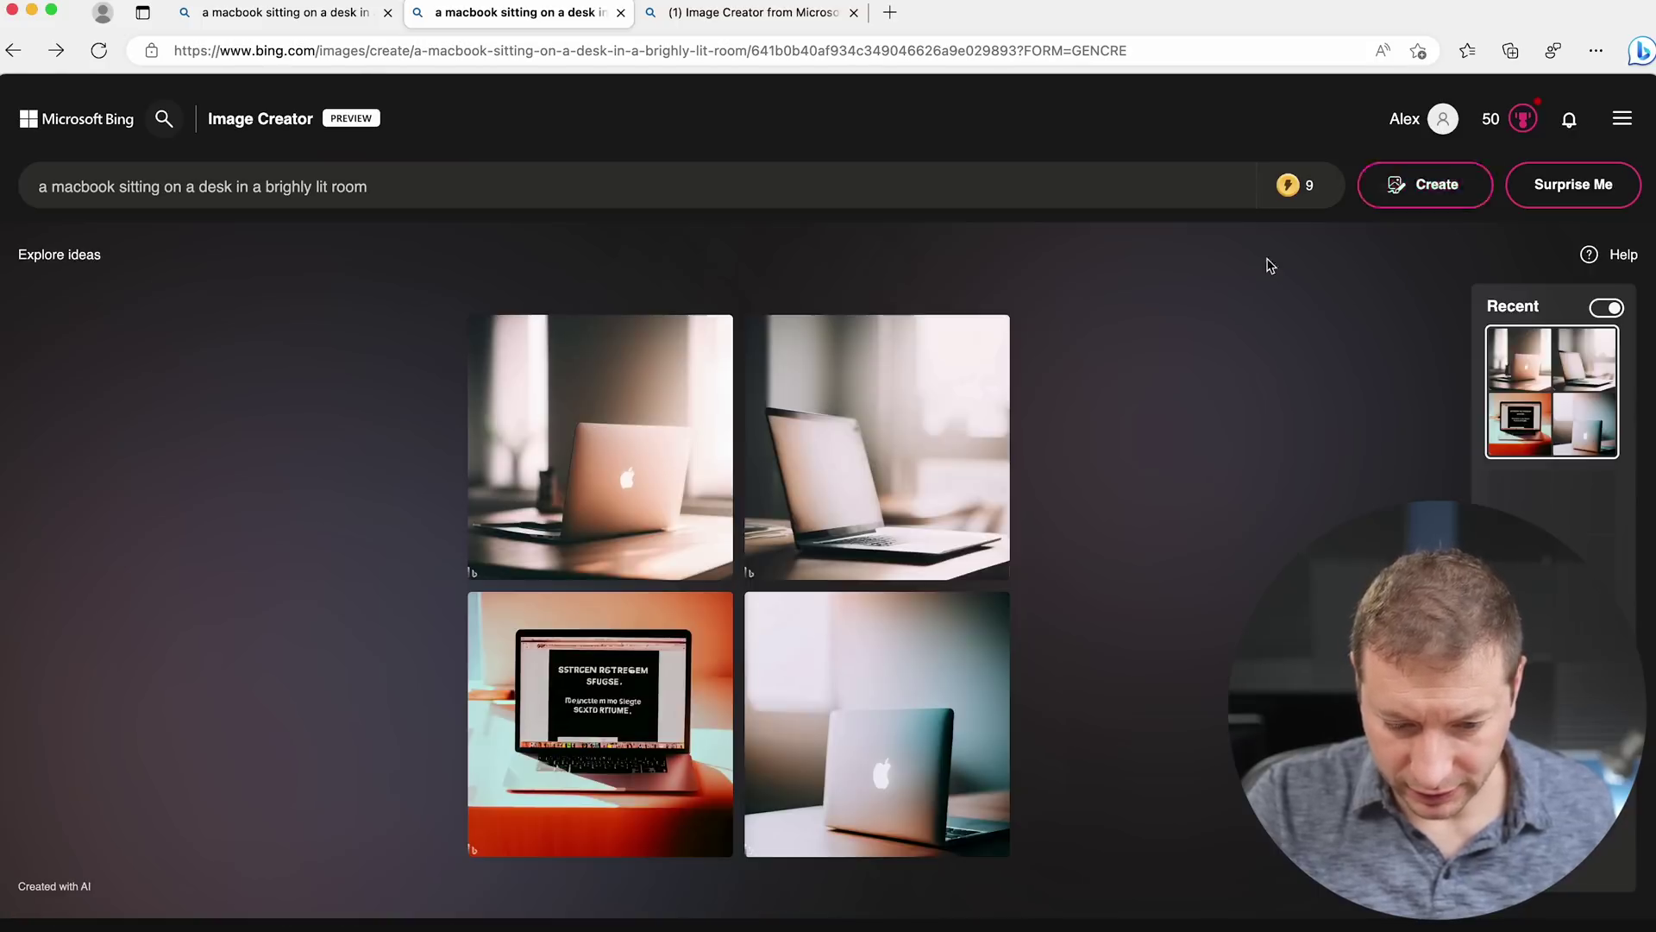
pyautogui.click(637, 731)
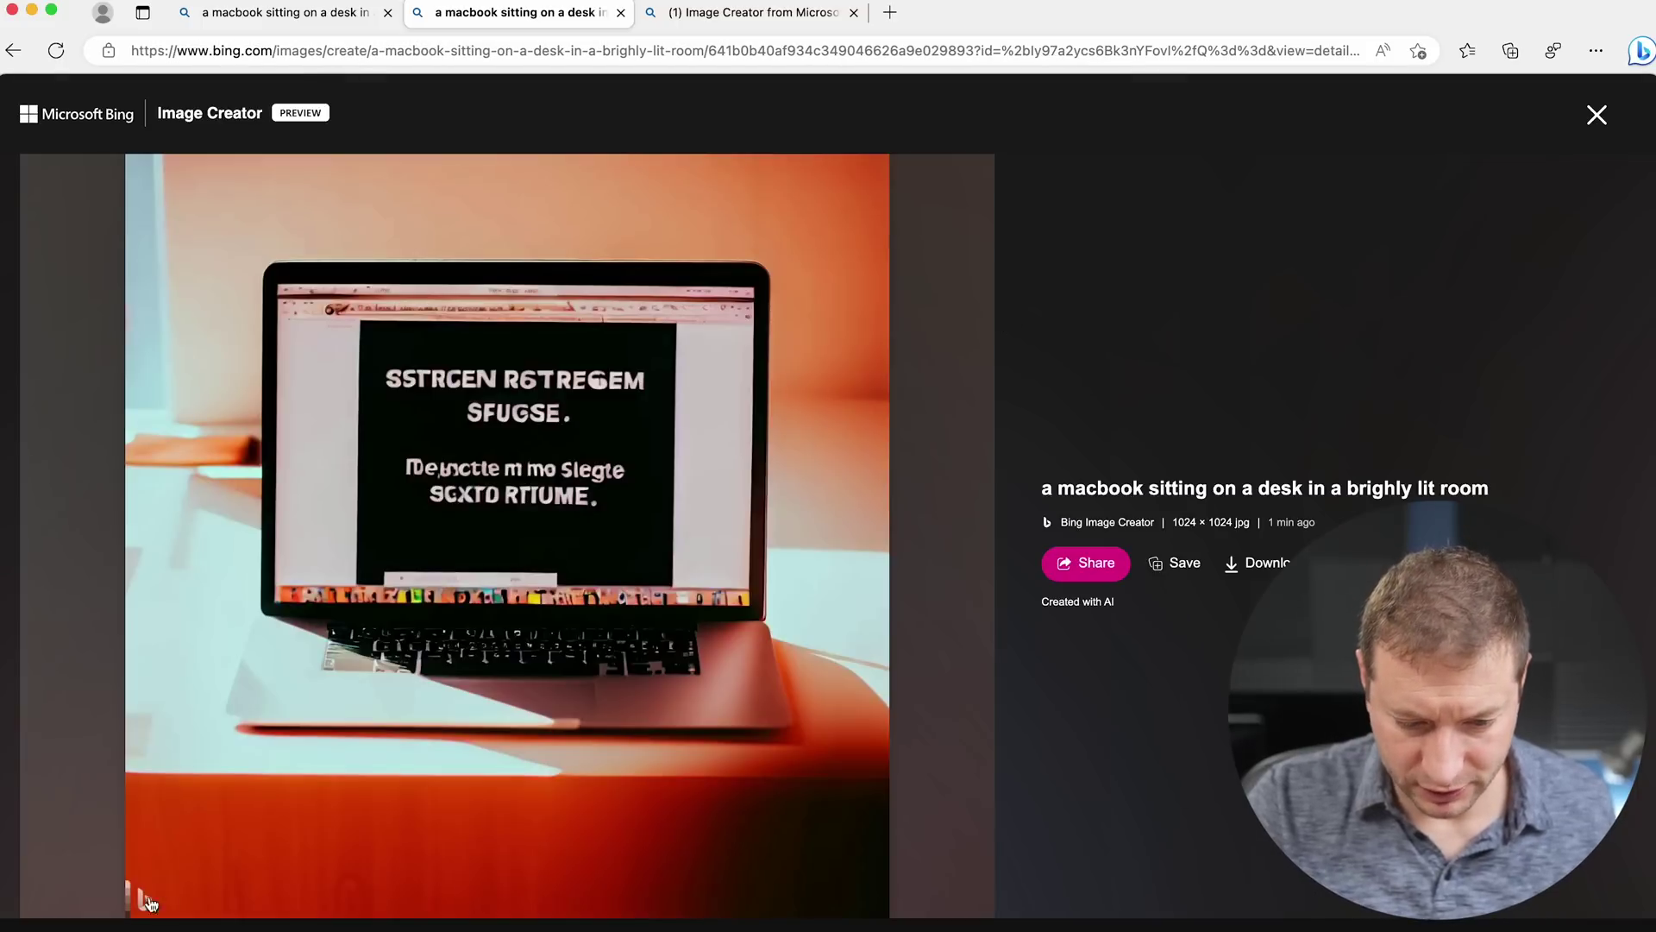
pyautogui.click(1596, 114)
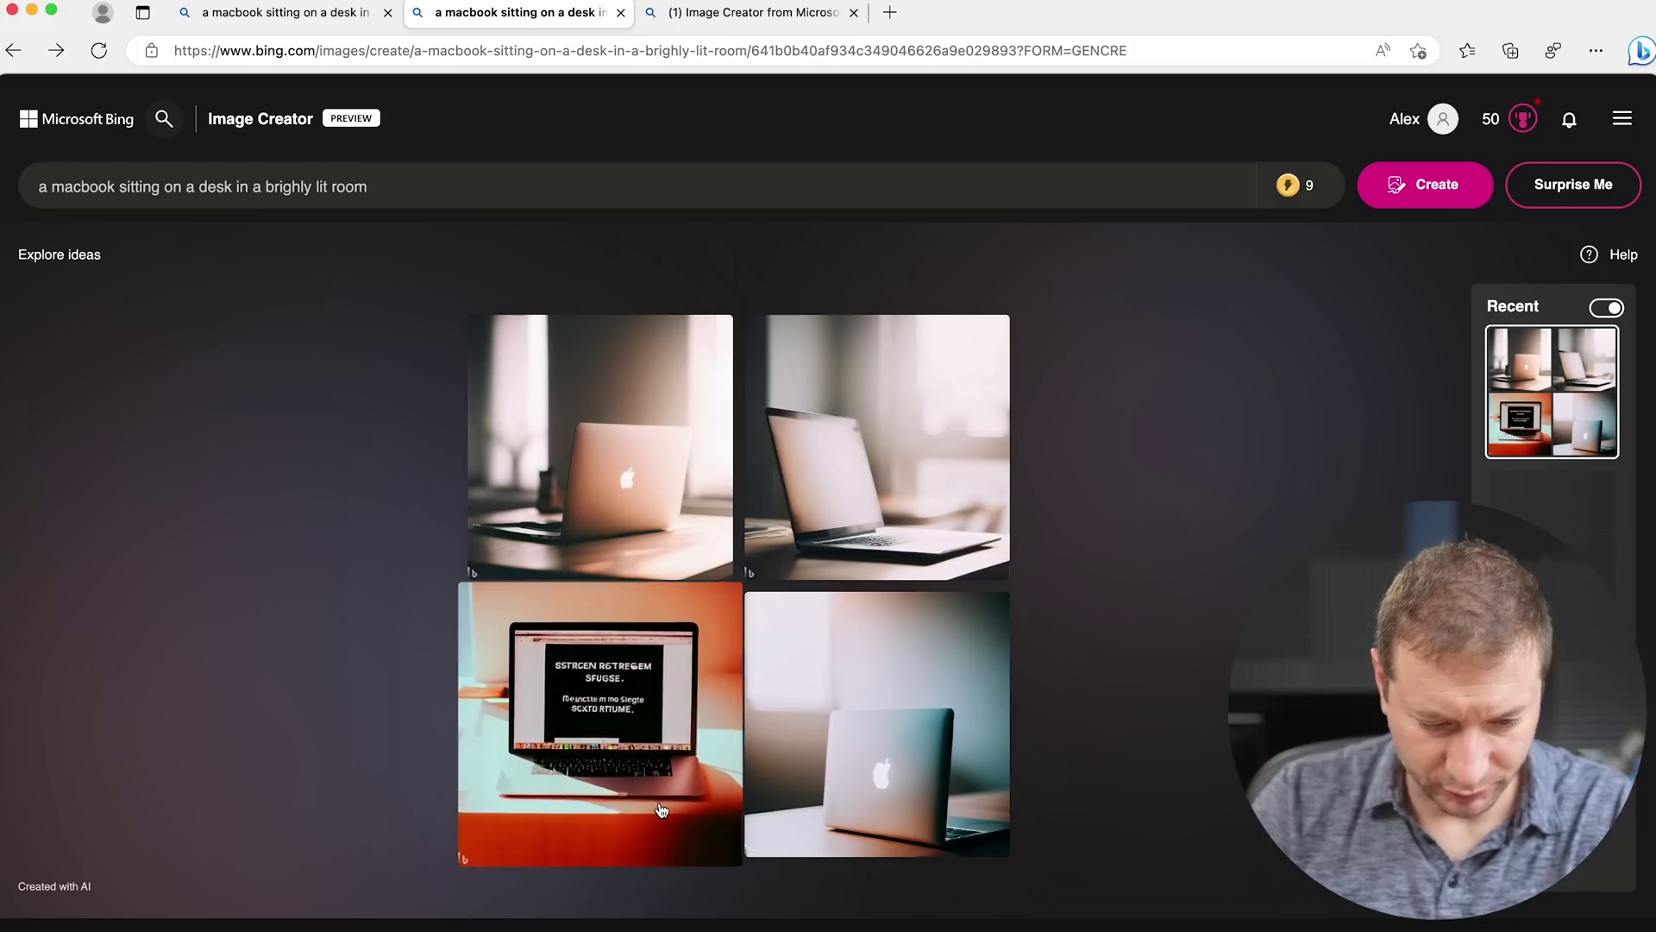
pyautogui.click(803, 785)
pyautogui.click(1599, 118)
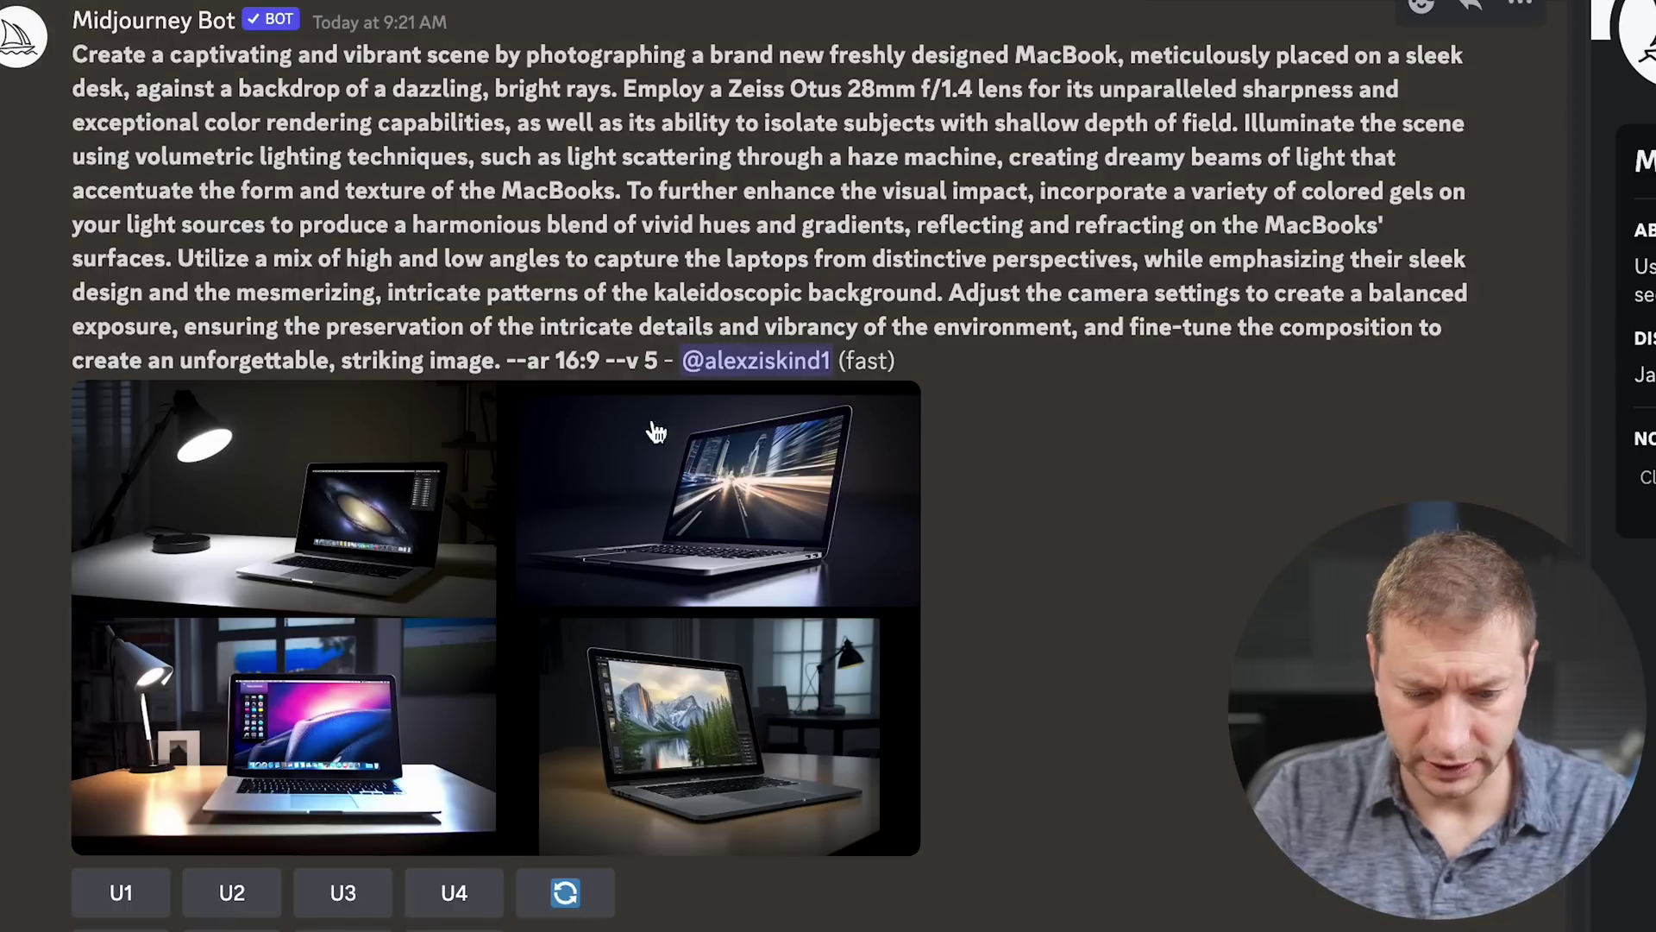
# - Scroll through the Midjourney Bot message to review its four MacBook-on-desk images
pyautogui.scroll(4, 579, 590)
pyautogui.scroll(1, 579, 591)
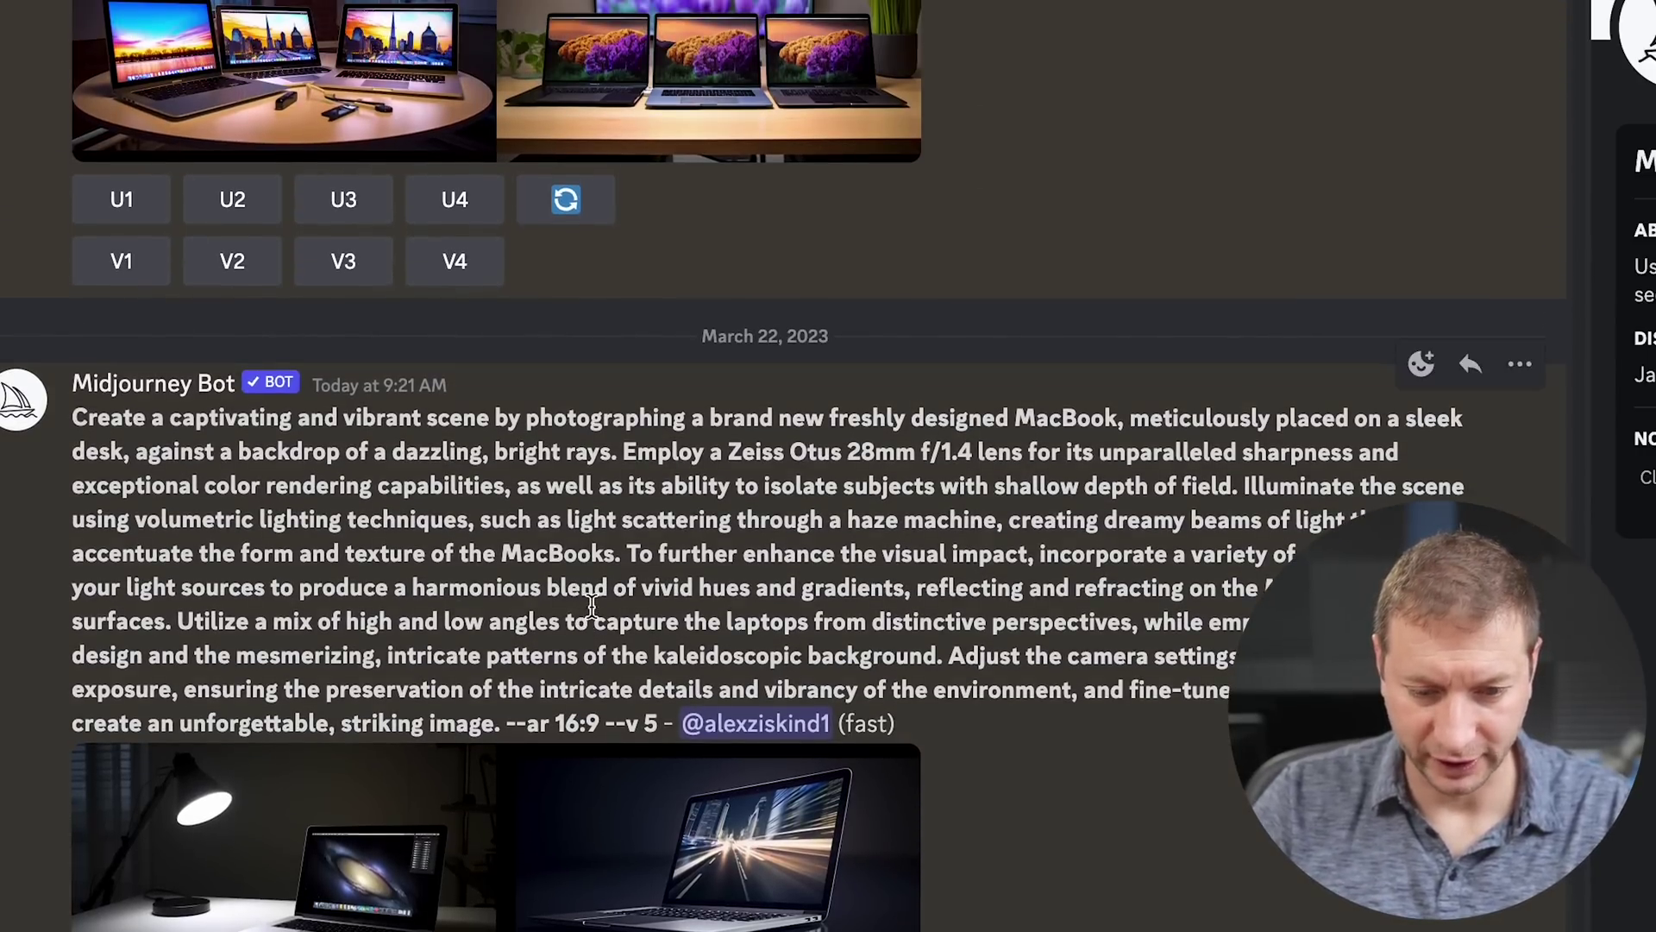
pyautogui.scroll(-5, 594, 608)
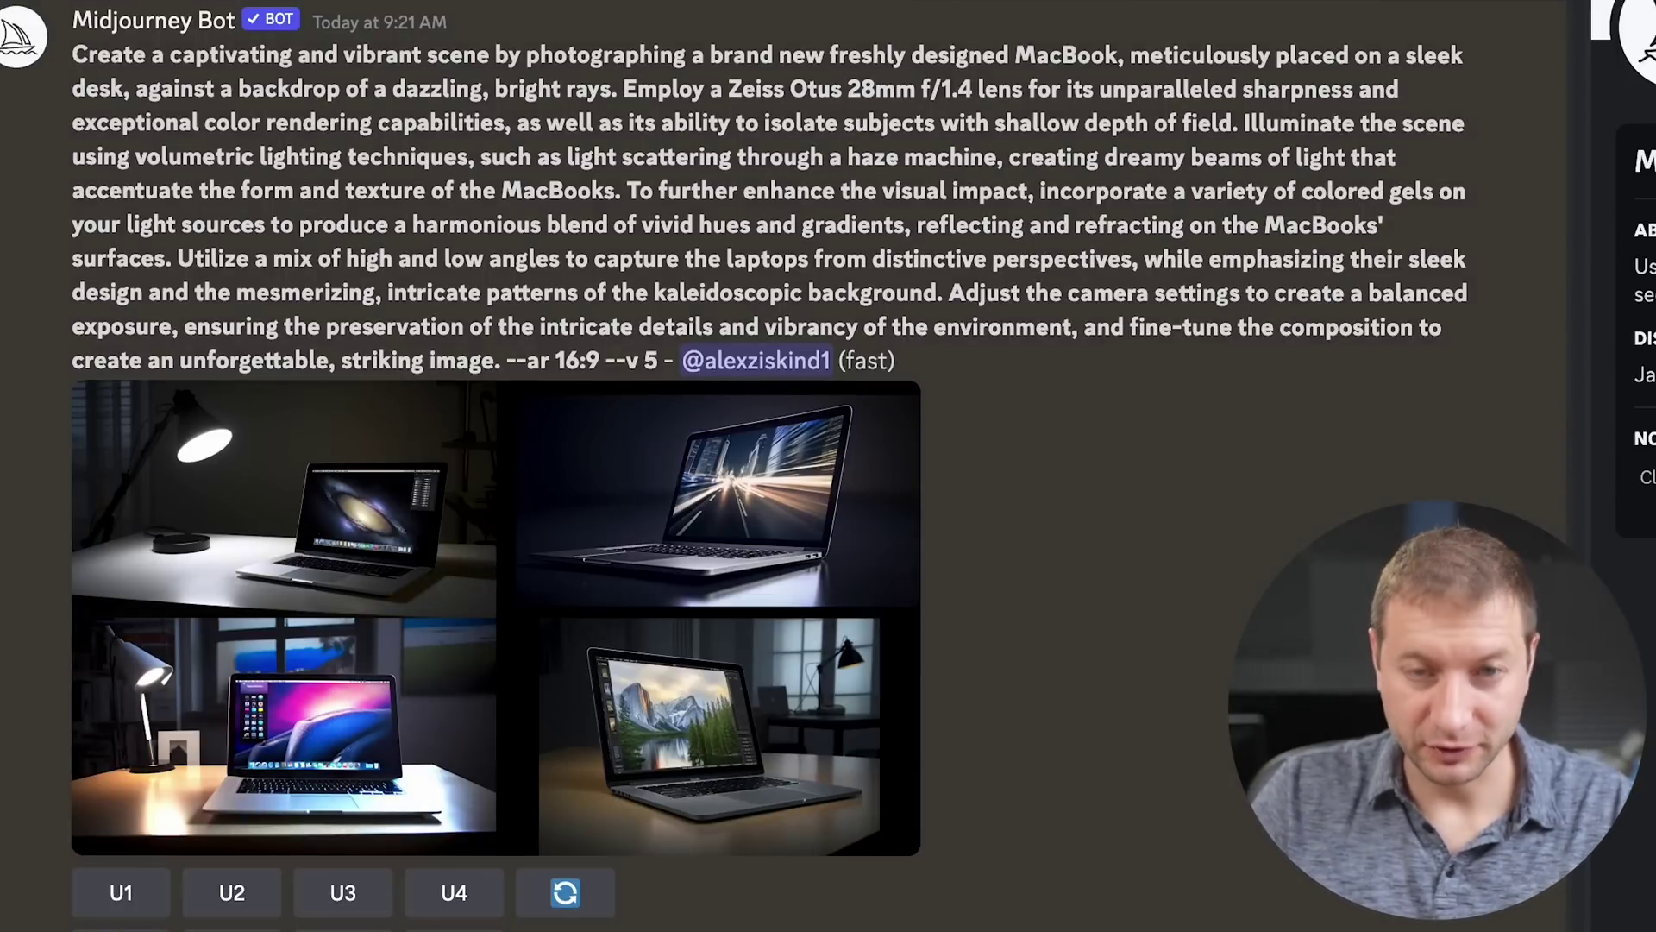
pyautogui.scroll(-1, 756, 466)
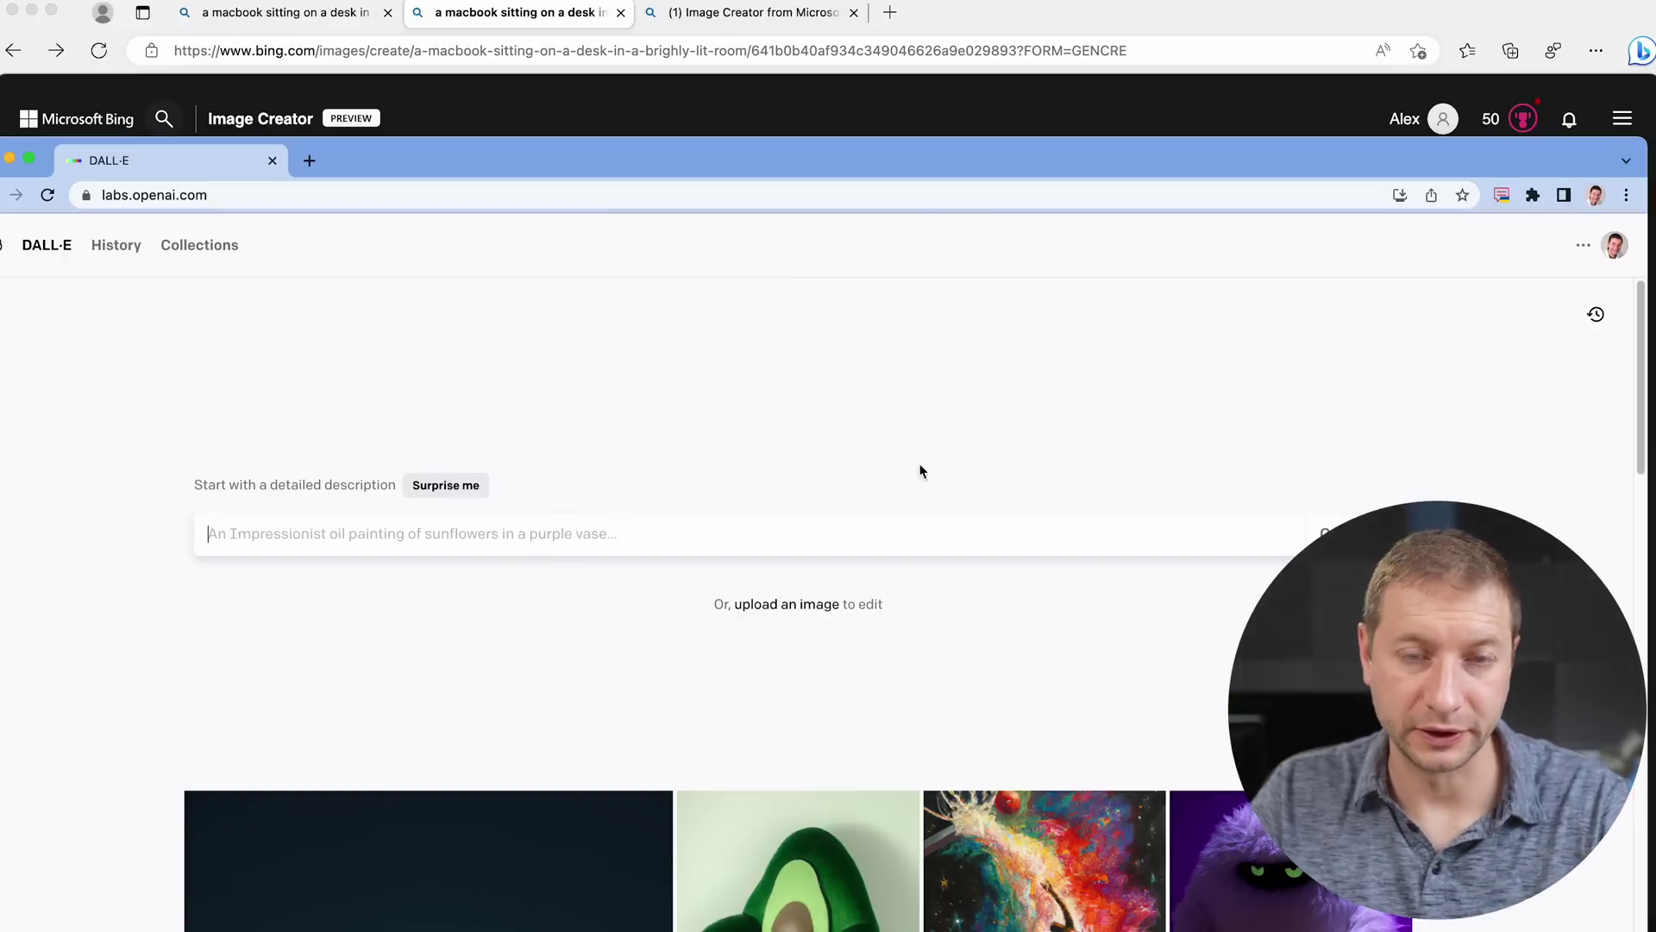
# - Generate DALL·E images from the pasted MacBook desk prompt, with the window beside Discord
pyautogui.moveTo(623, 162); pyautogui.dragTo(663, 25)
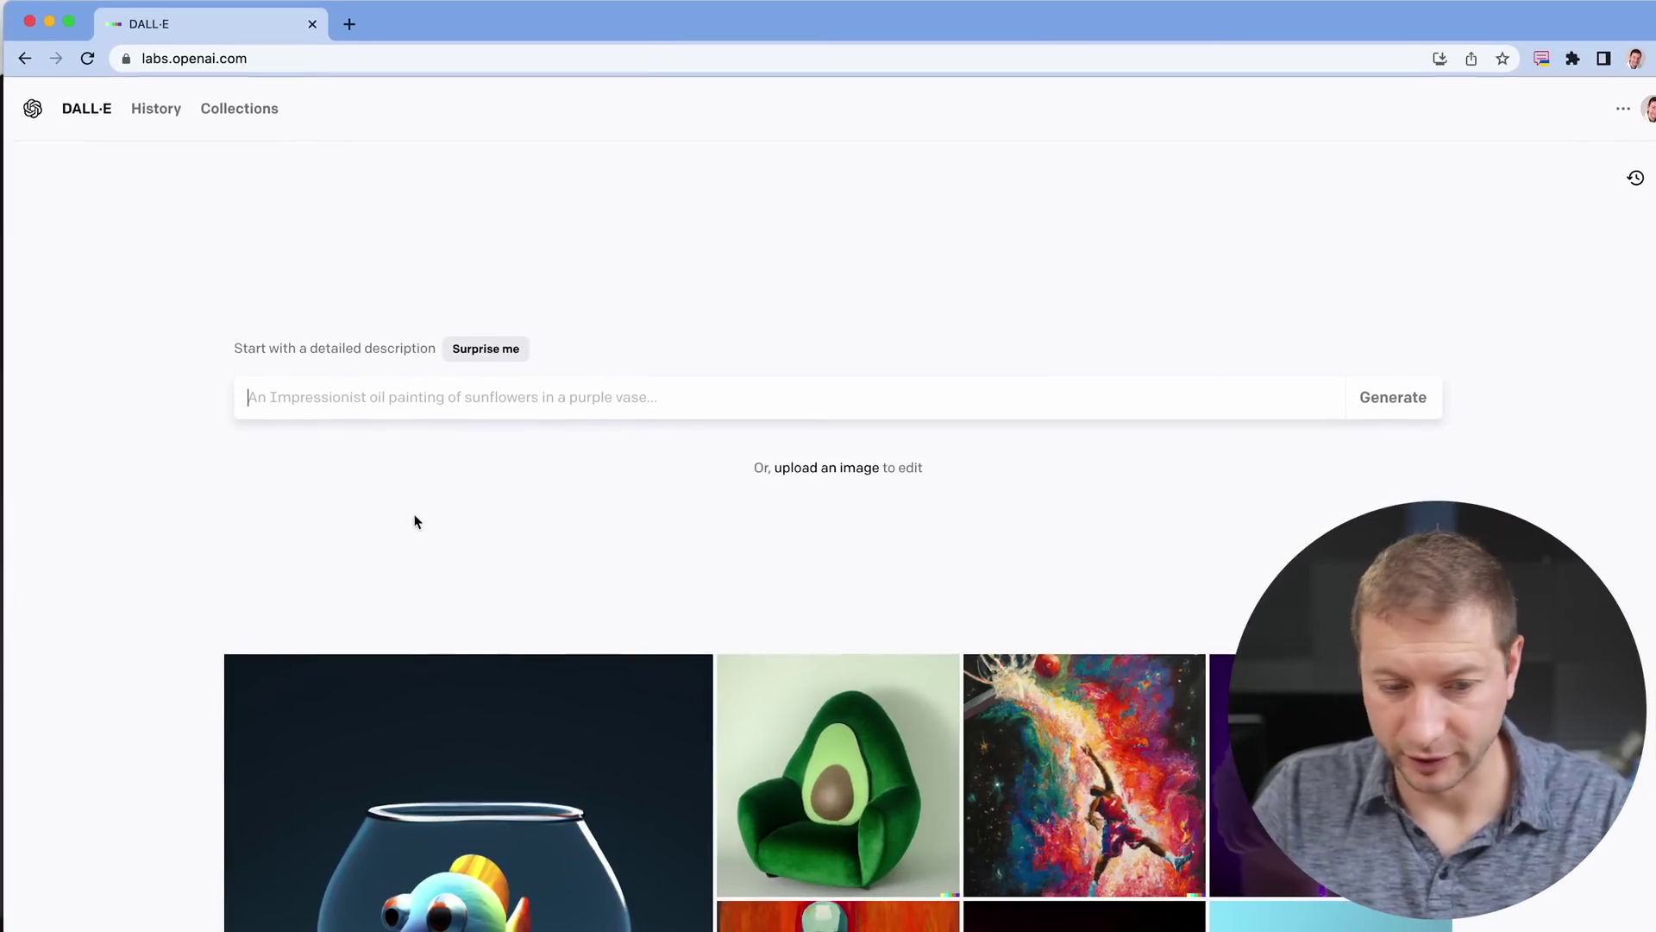
pyautogui.write('a macbook sitting on a desk in a brighly lit room')
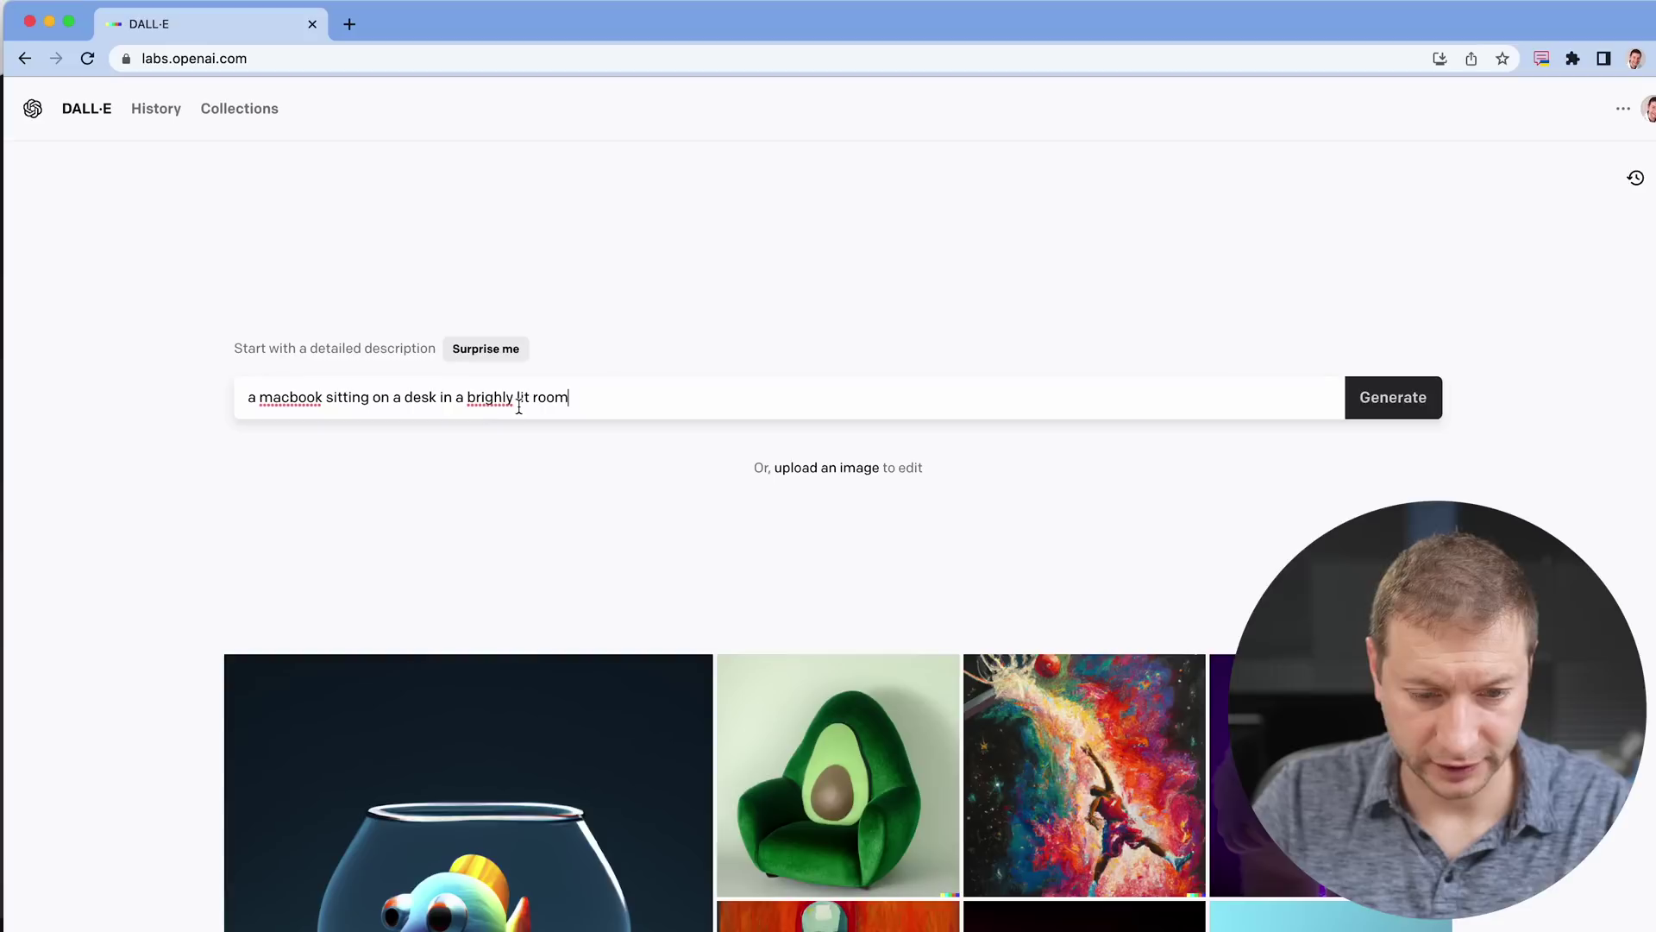
pyautogui.click(1409, 407)
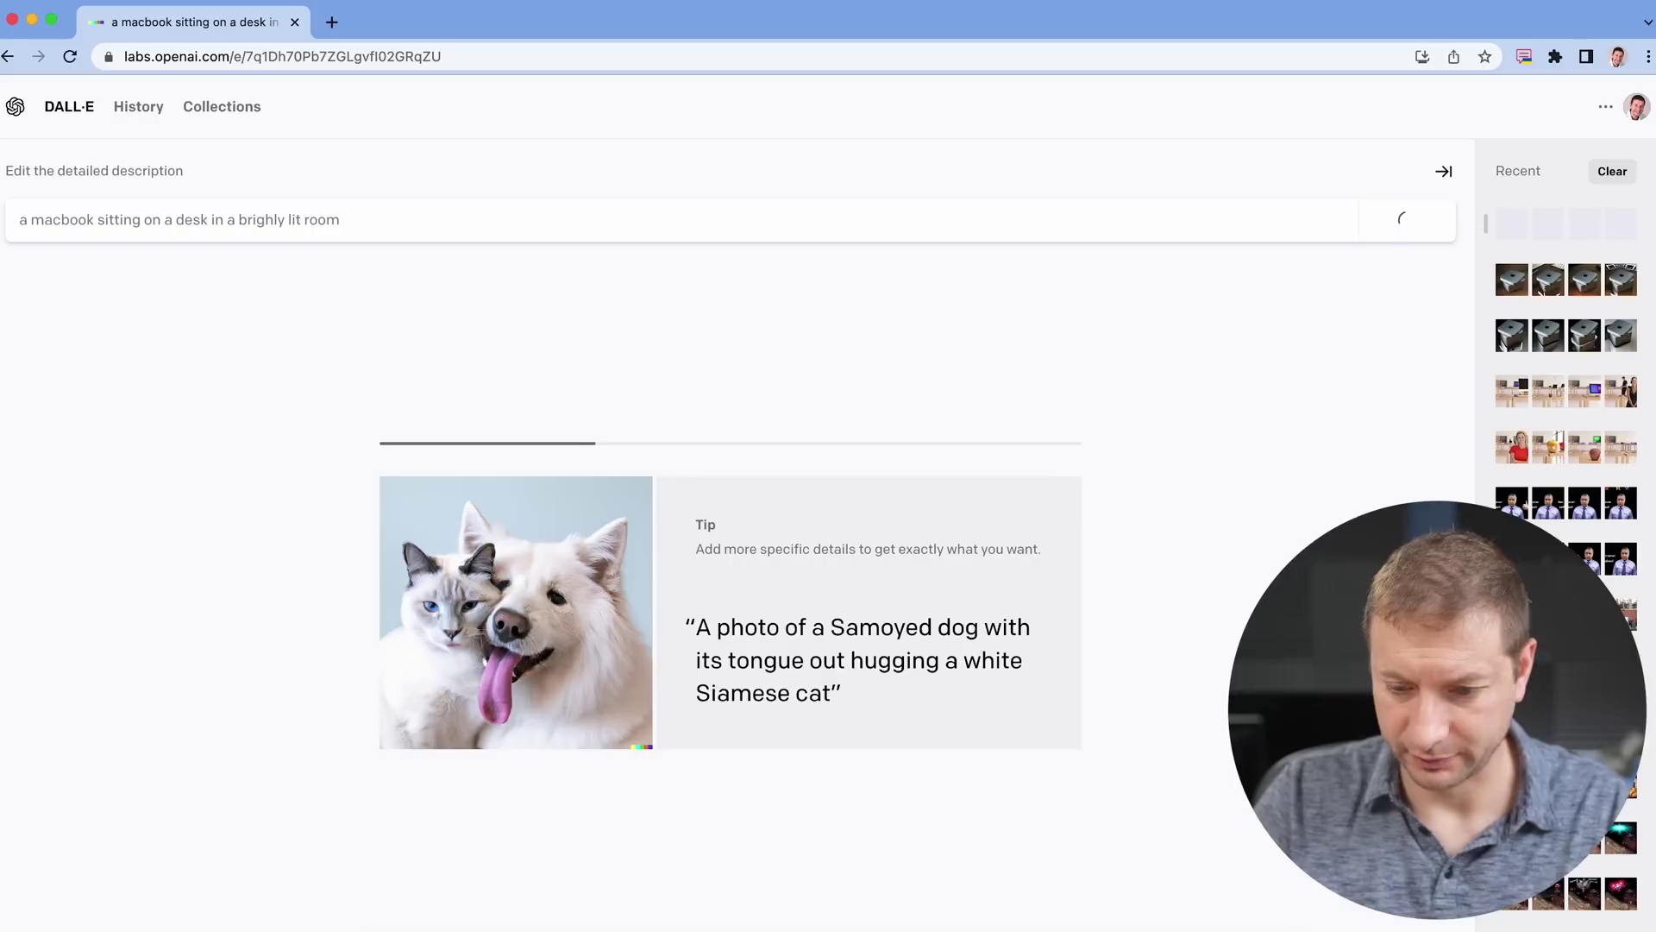
pyautogui.moveTo(1645, 7); pyautogui.dragTo(938, 3)
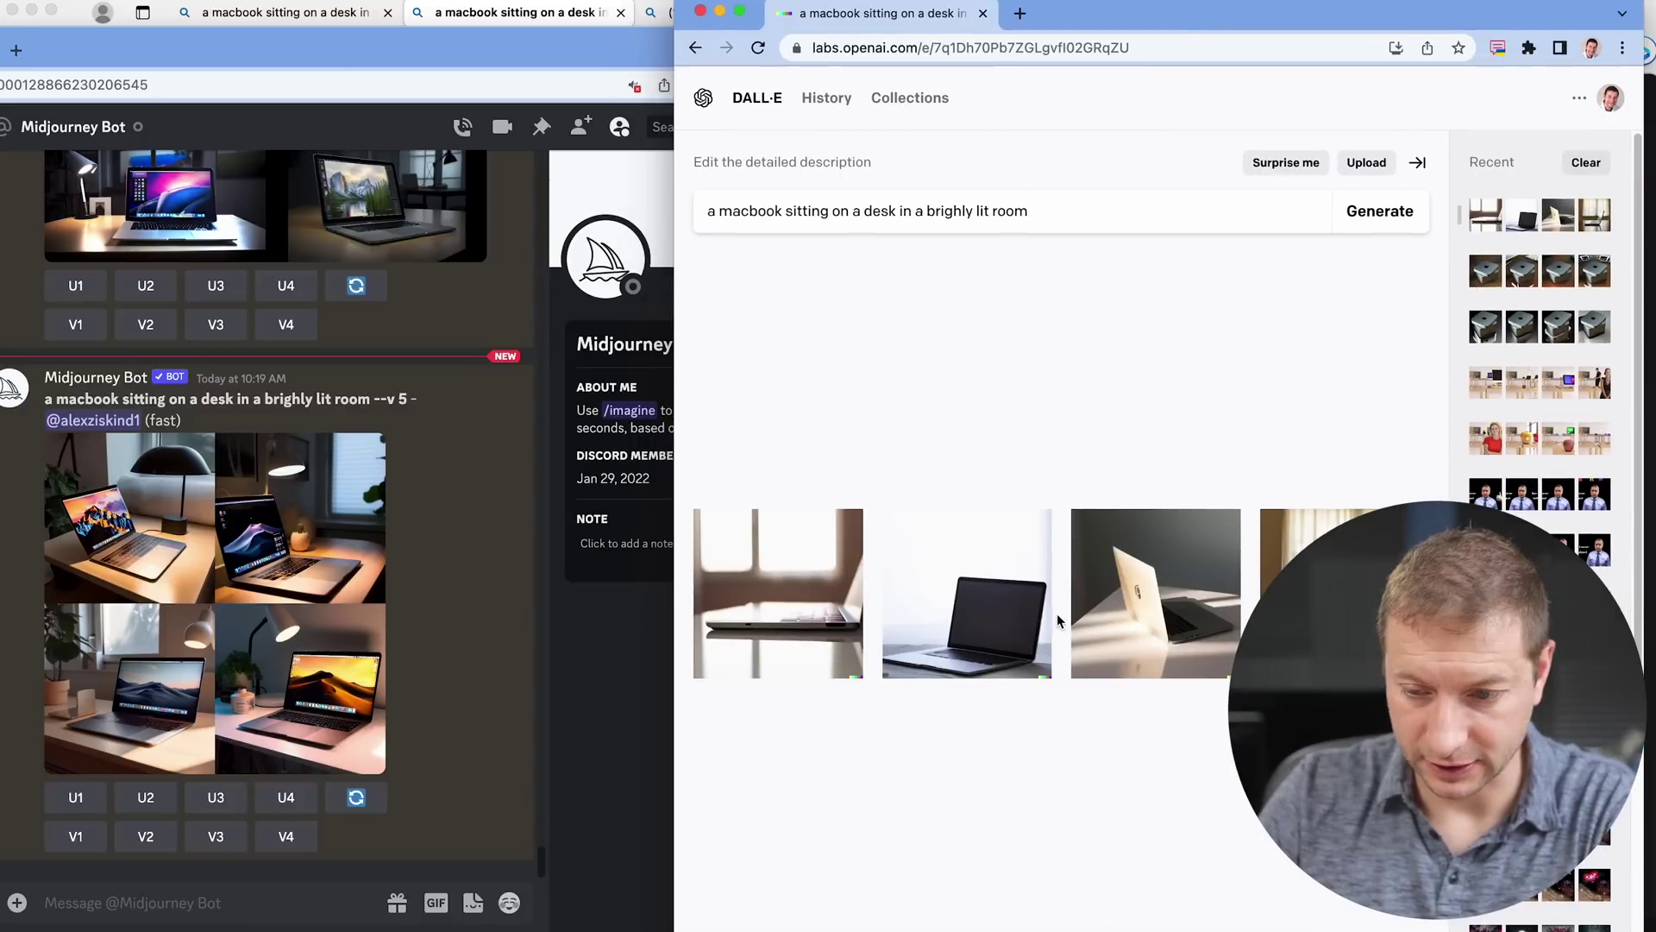
# - Browse DALL·E's generated laptop images one by one up close, forward and back
pyautogui.click(798, 628)
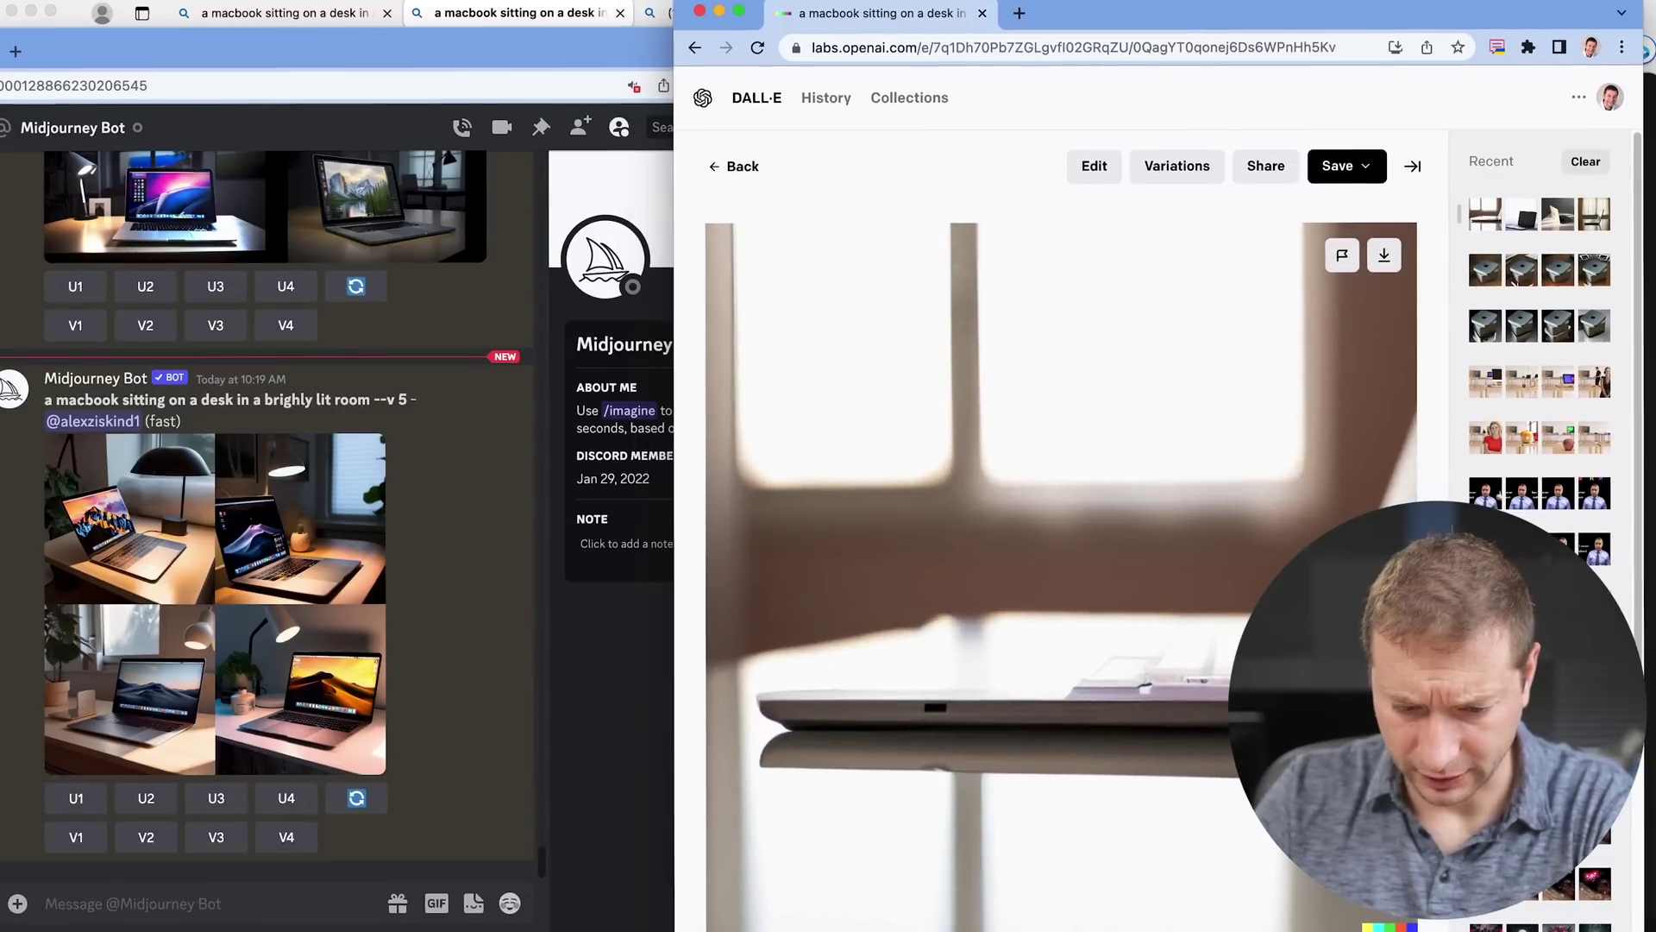
pyautogui.click(1415, 580)
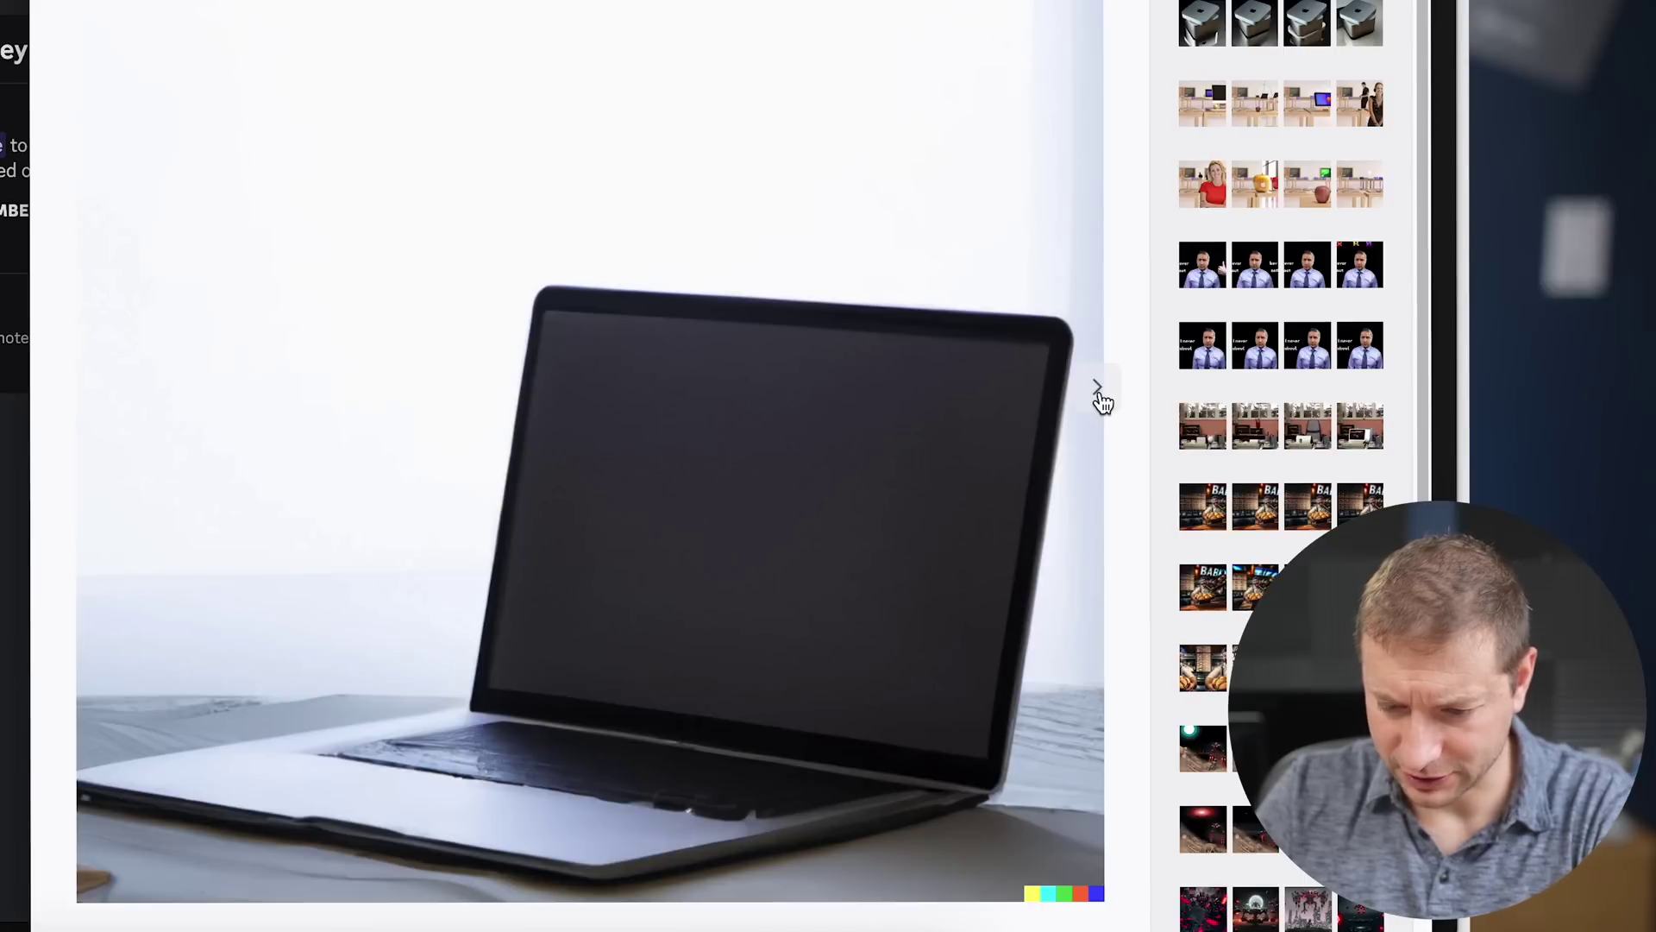
pyautogui.click(1099, 389)
pyautogui.click(1099, 389)
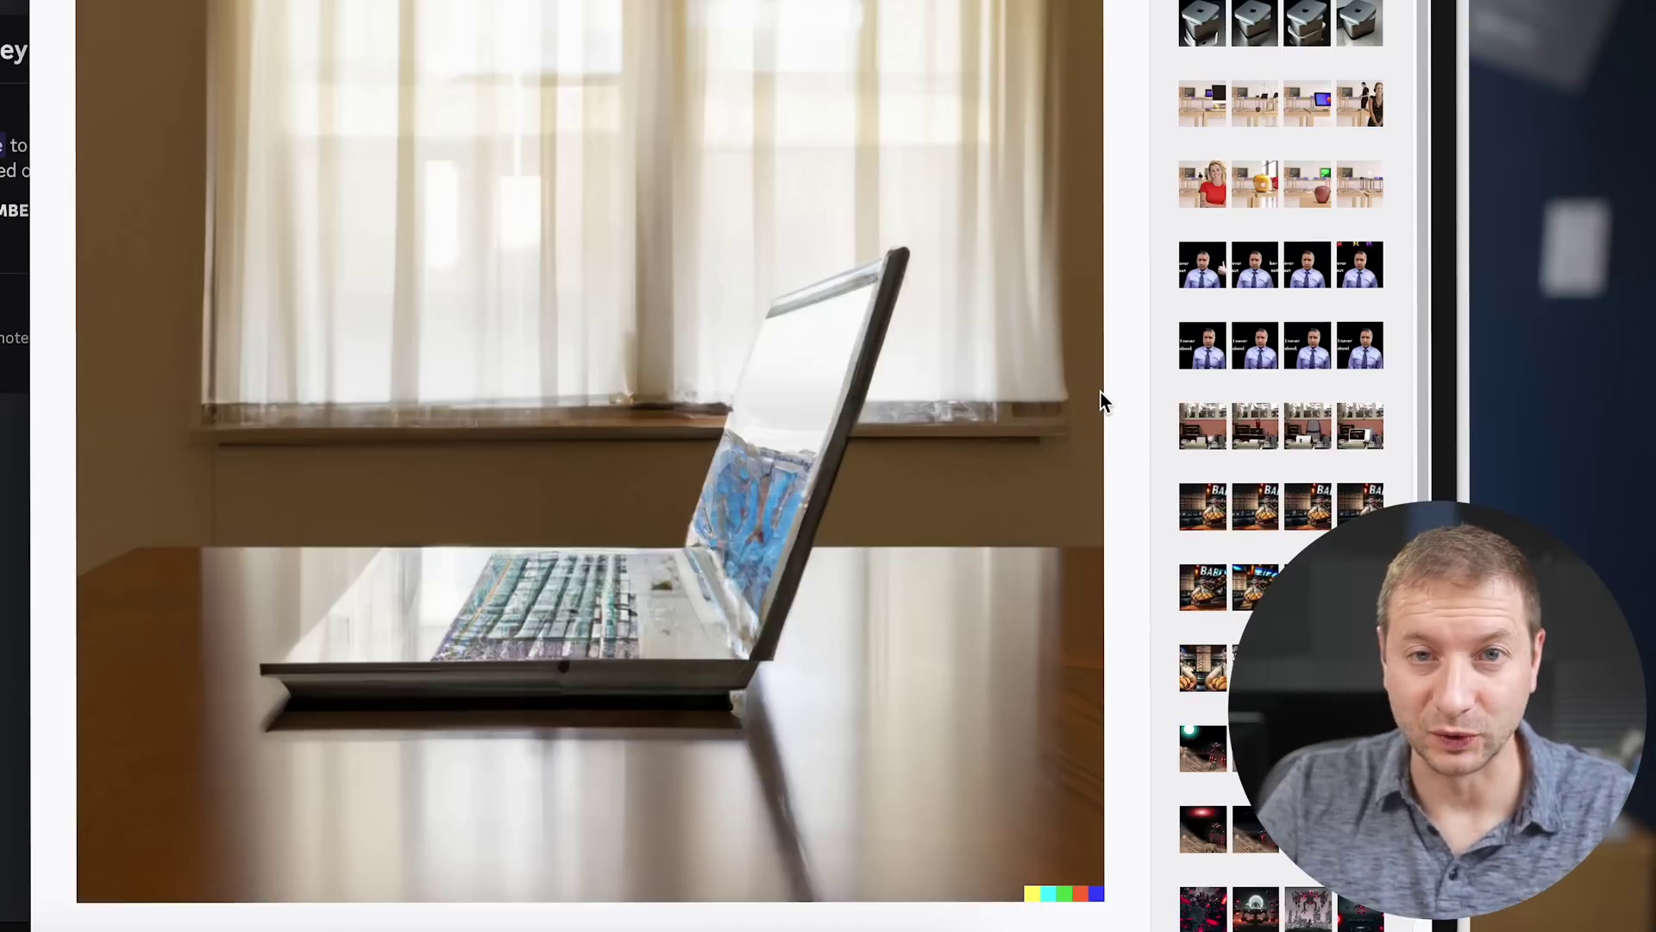
pyautogui.press('Left')
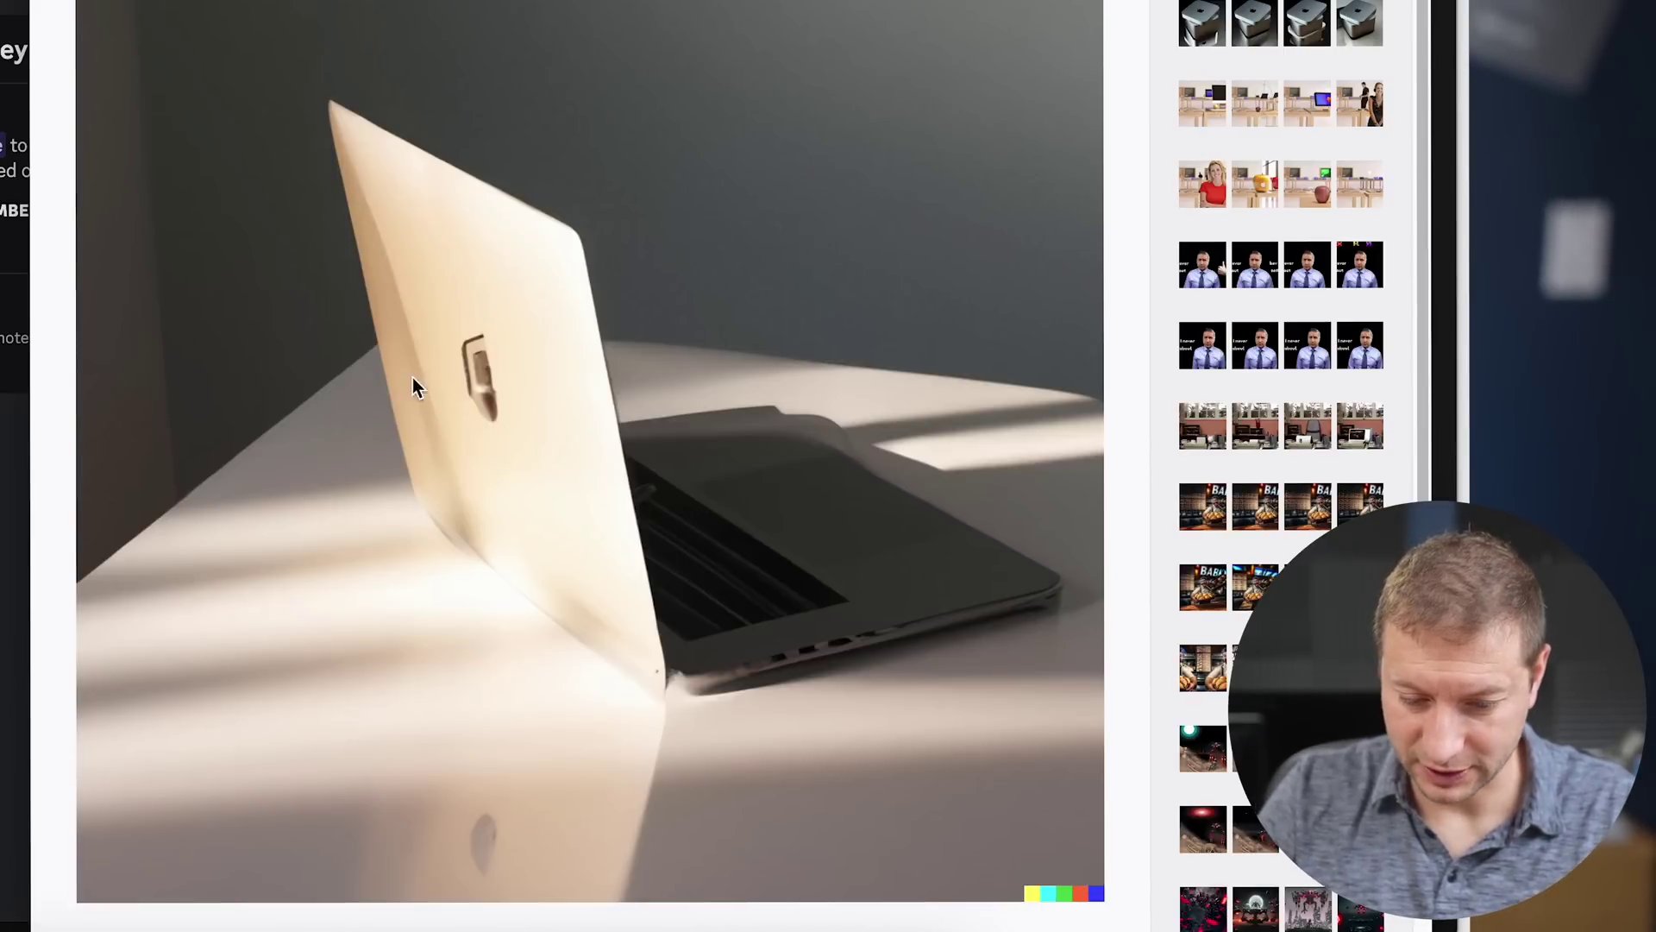
pyautogui.click(91, 389)
pyautogui.click(91, 389)
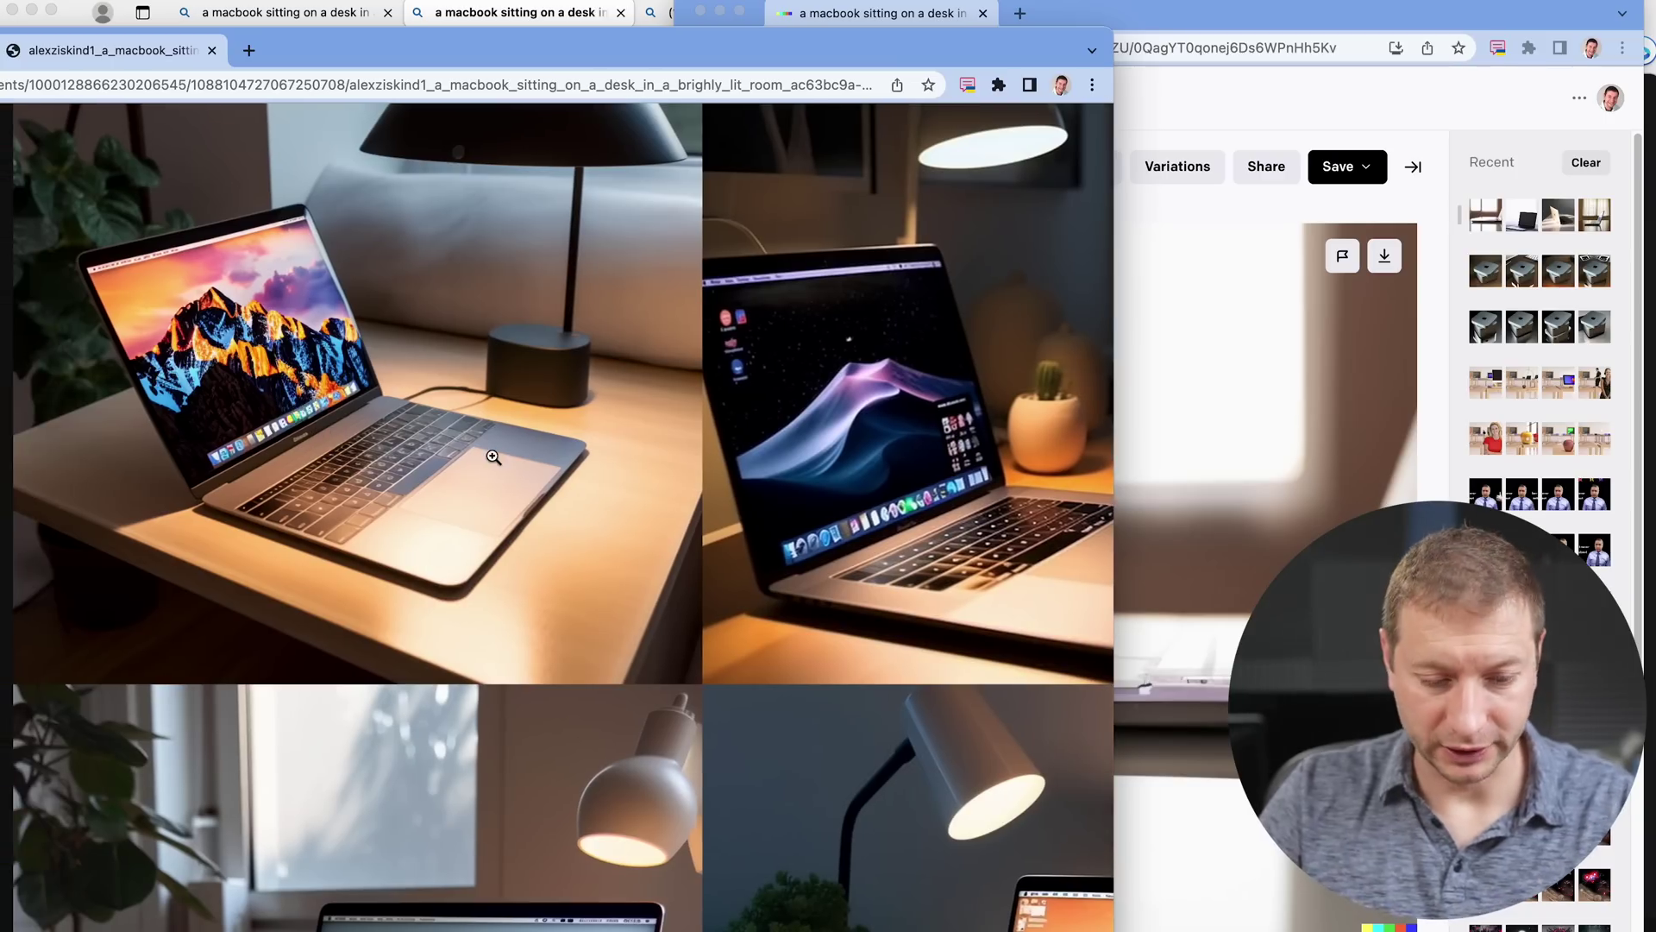
# - Zoom and pan across each tile of Midjourney's four-MacBook grid
pyautogui.scroll(5, 457, 527)
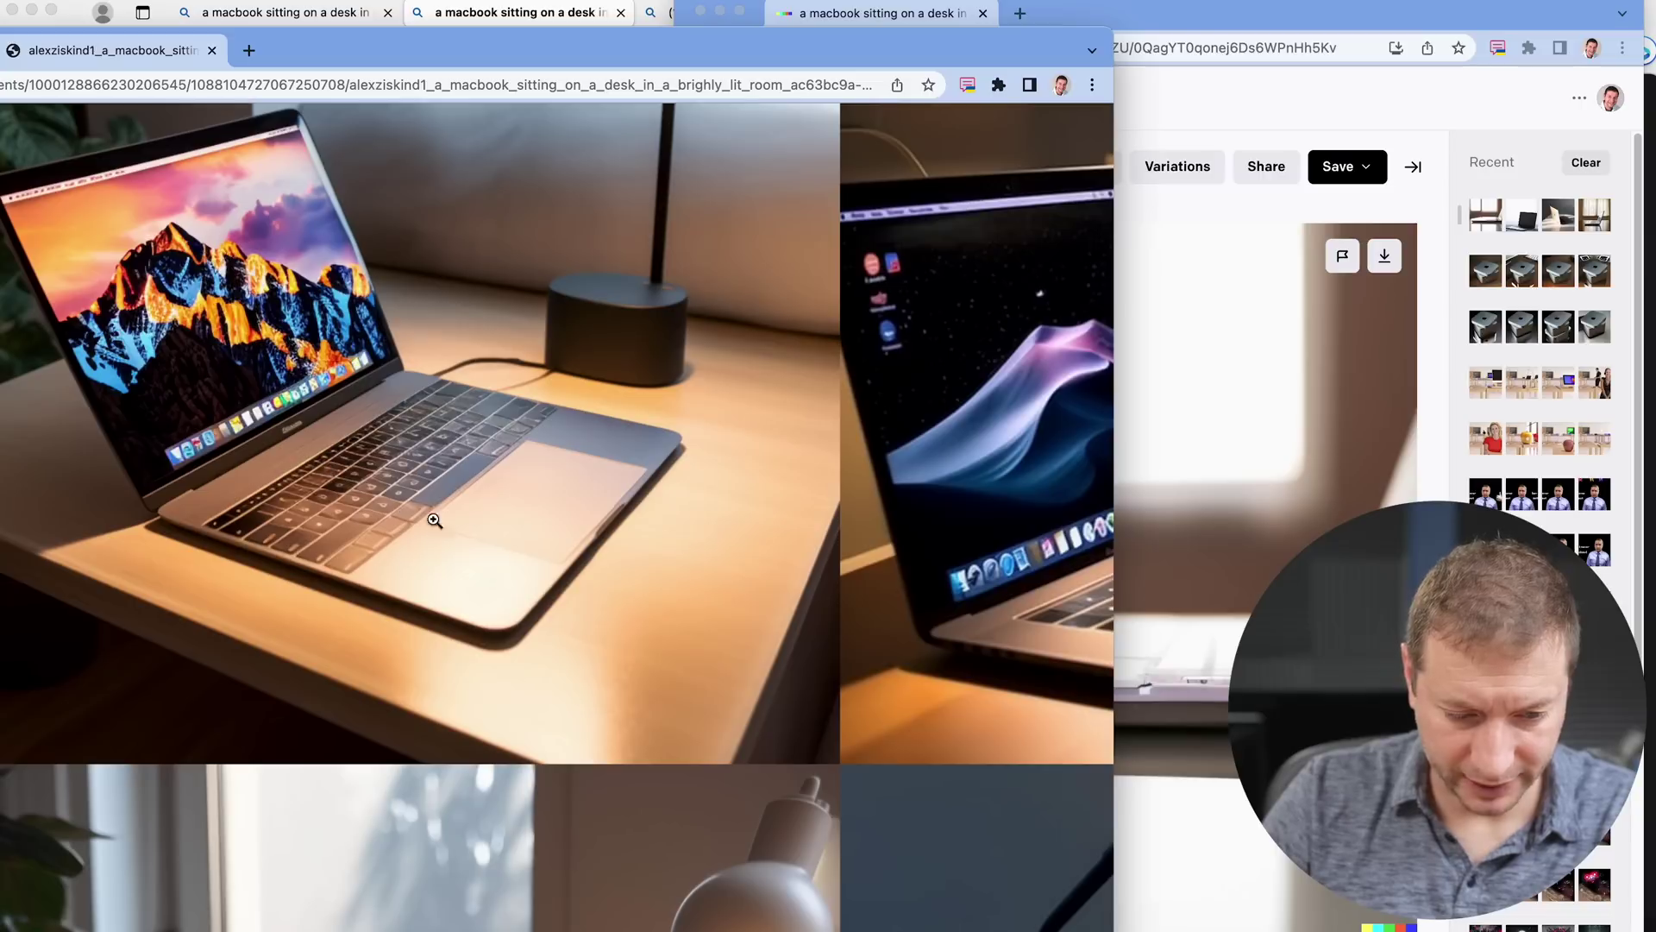
pyautogui.scroll(2, 287, 537)
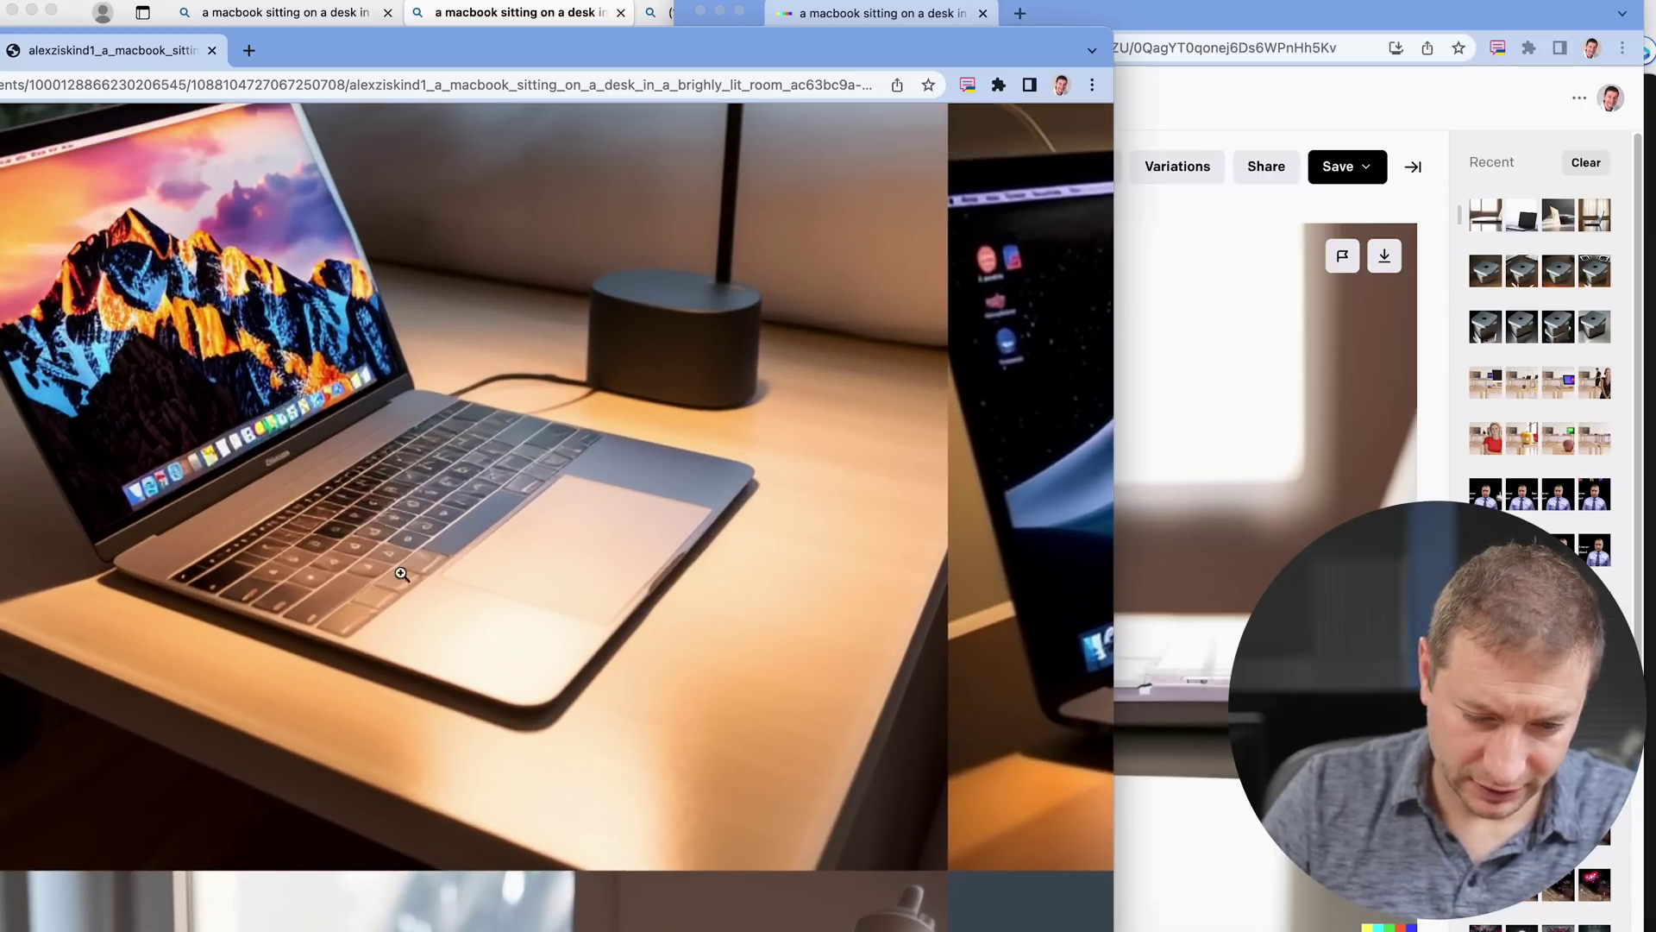
pyautogui.scroll(2, 474, 555)
pyautogui.hscroll(8, 399, 557)
pyautogui.scroll(-2, 399, 557)
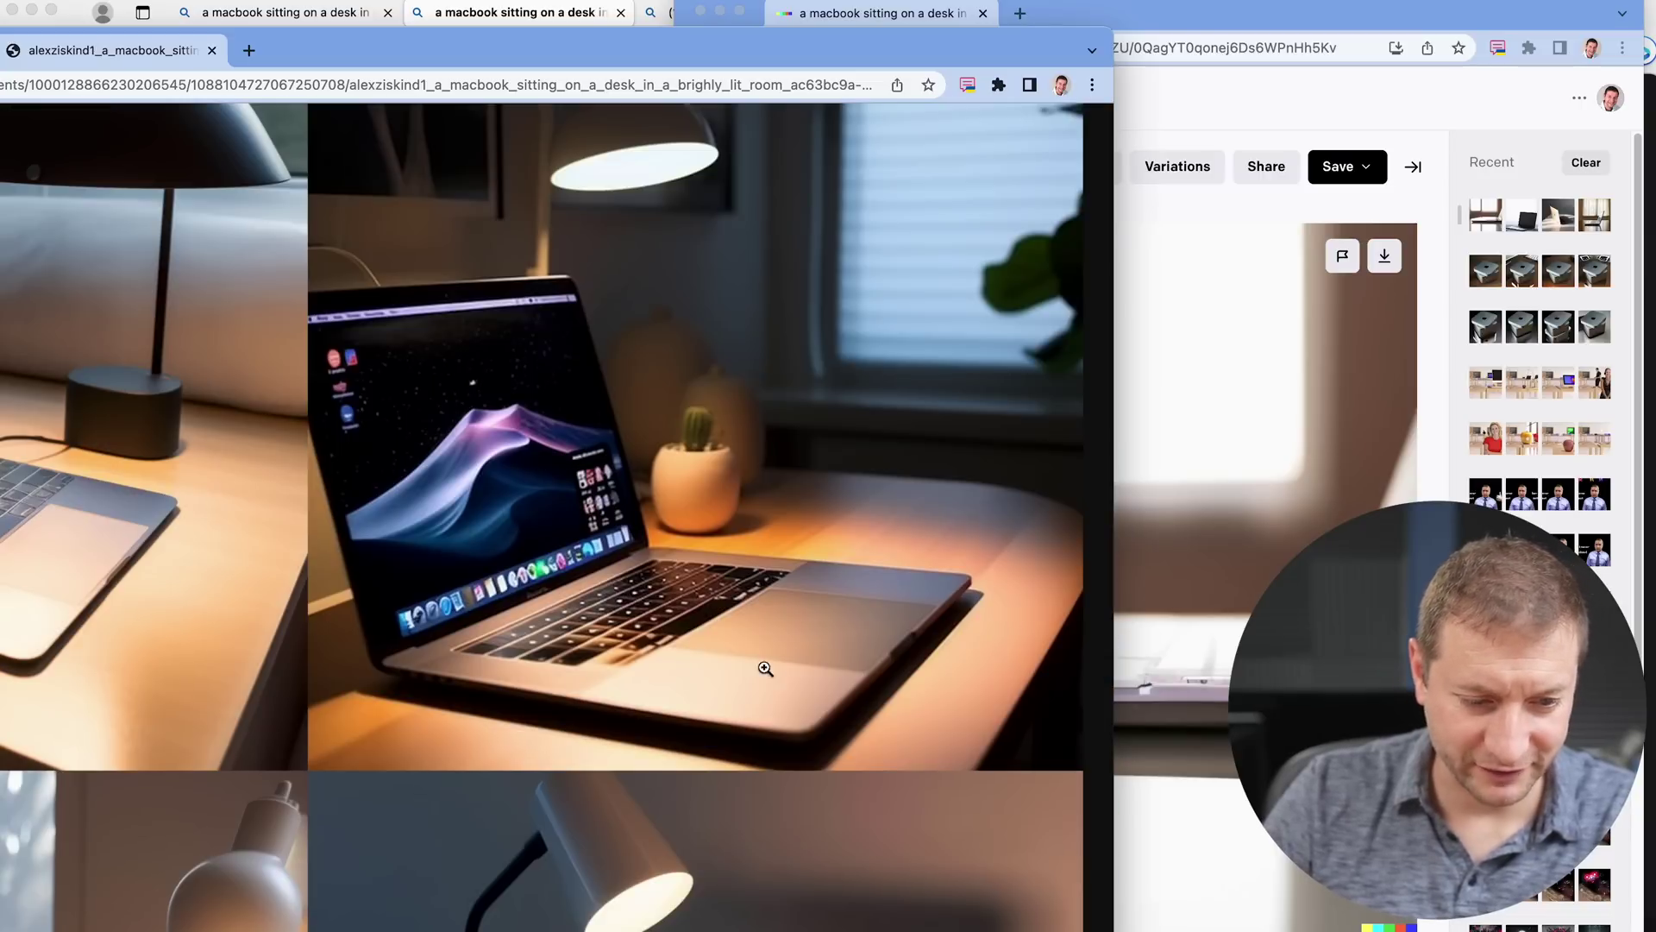
pyautogui.scroll(-7, 667, 660)
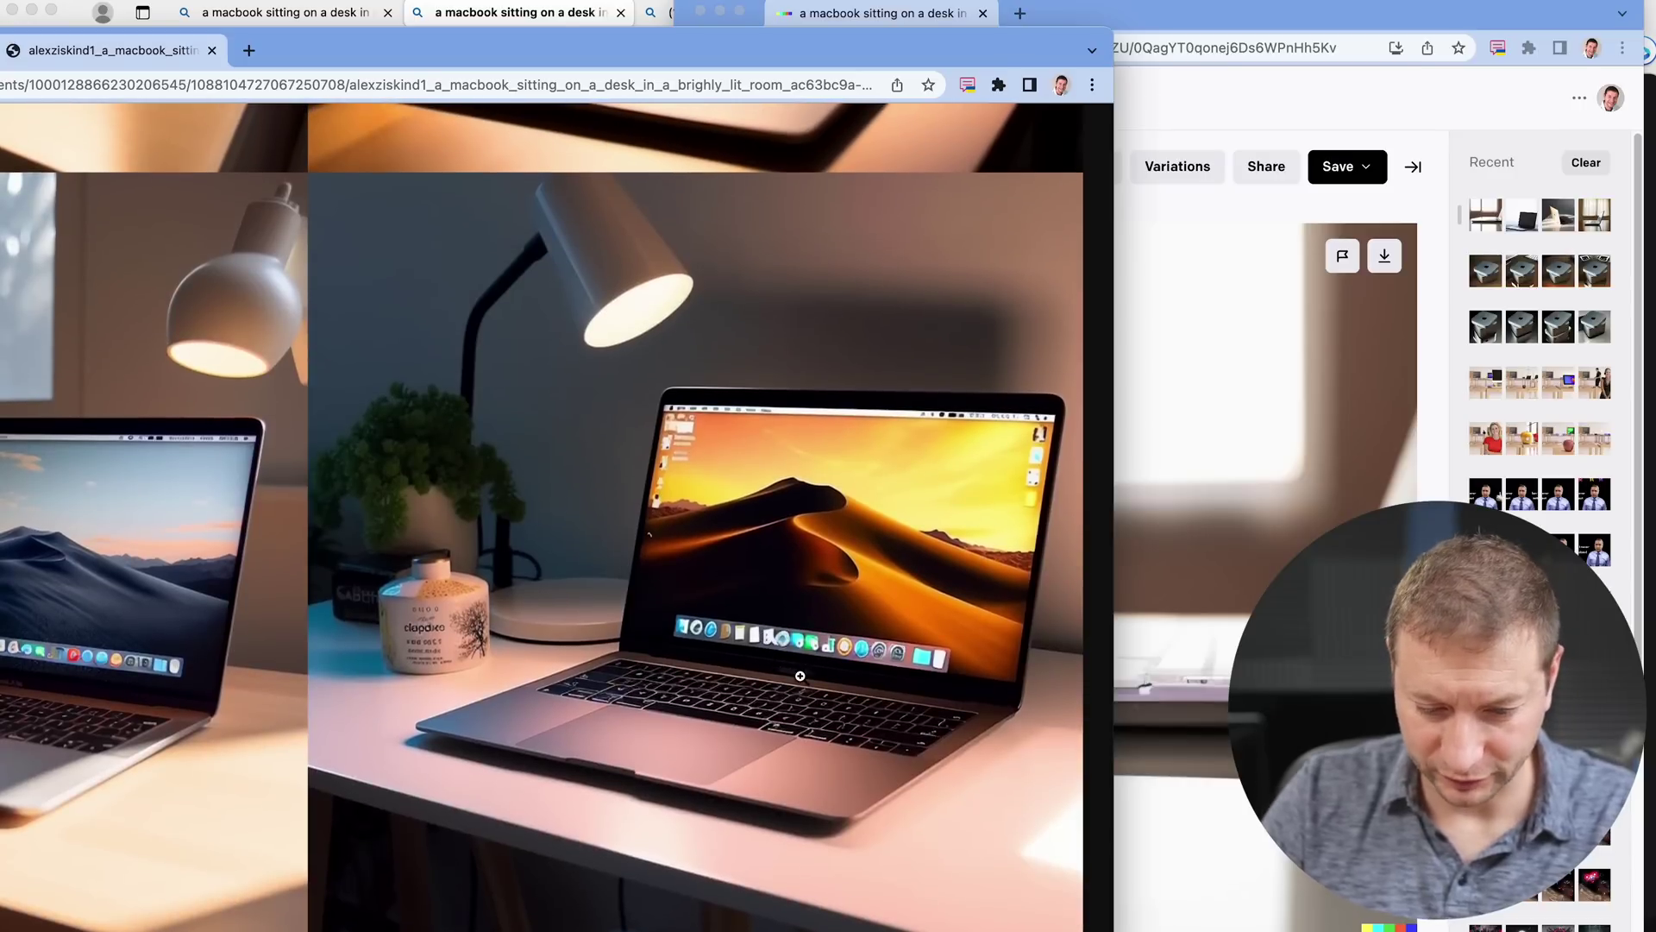
pyautogui.scroll(2, 888, 711)
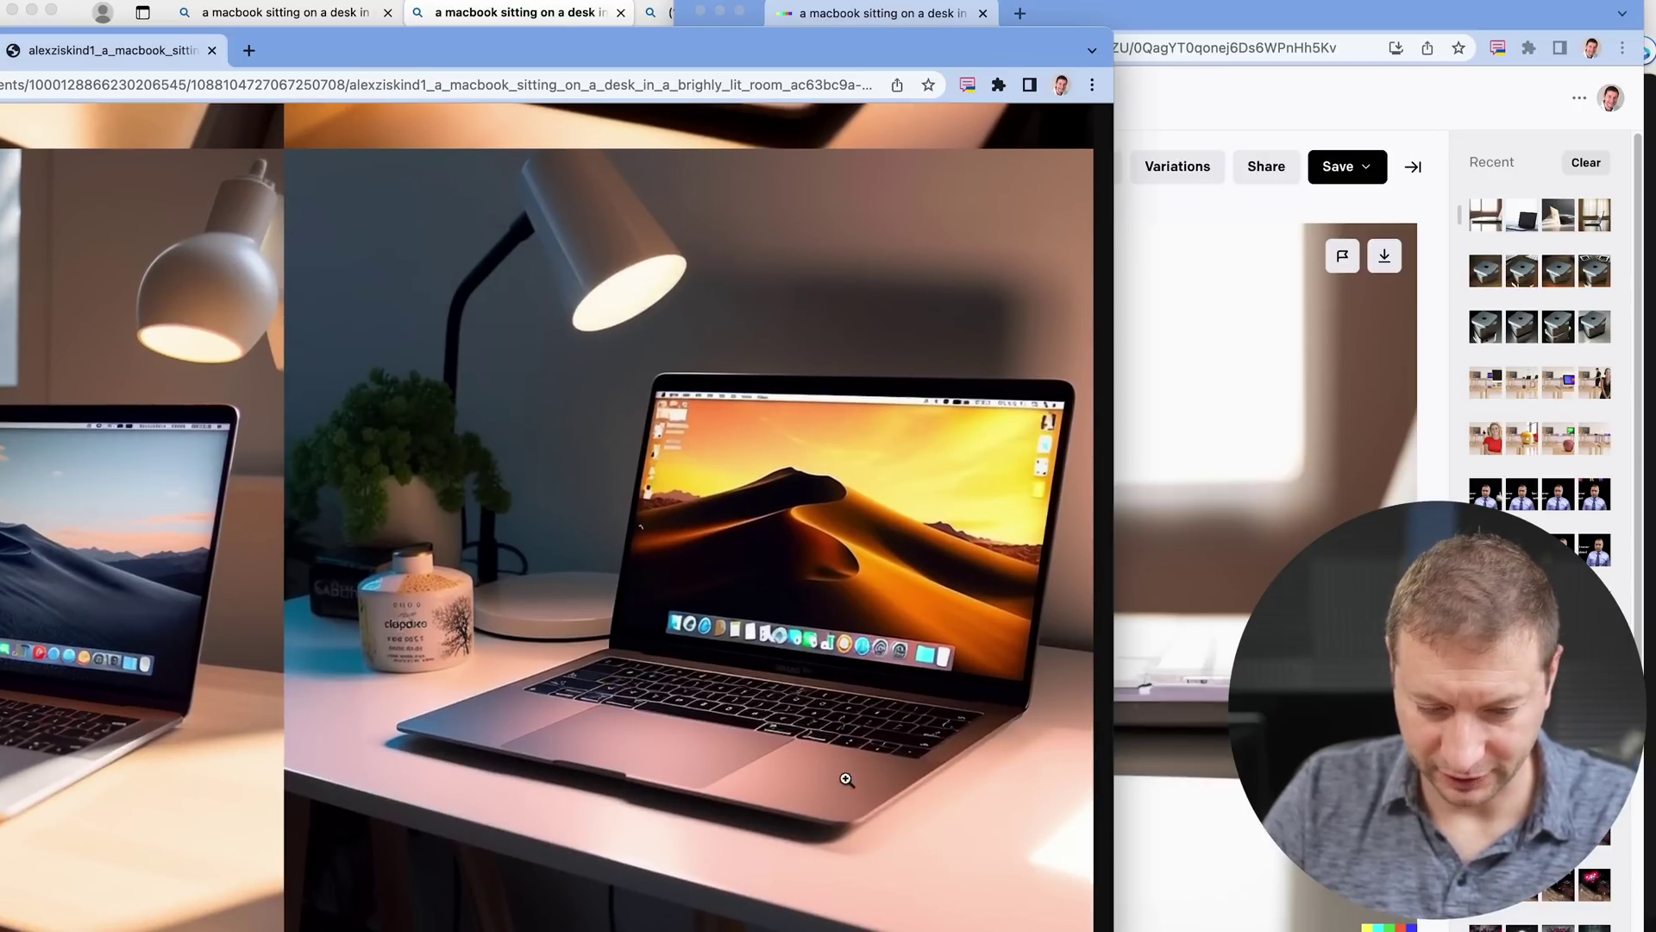
pyautogui.scroll(4, 793, 747)
pyautogui.scroll(-1, 598, 648)
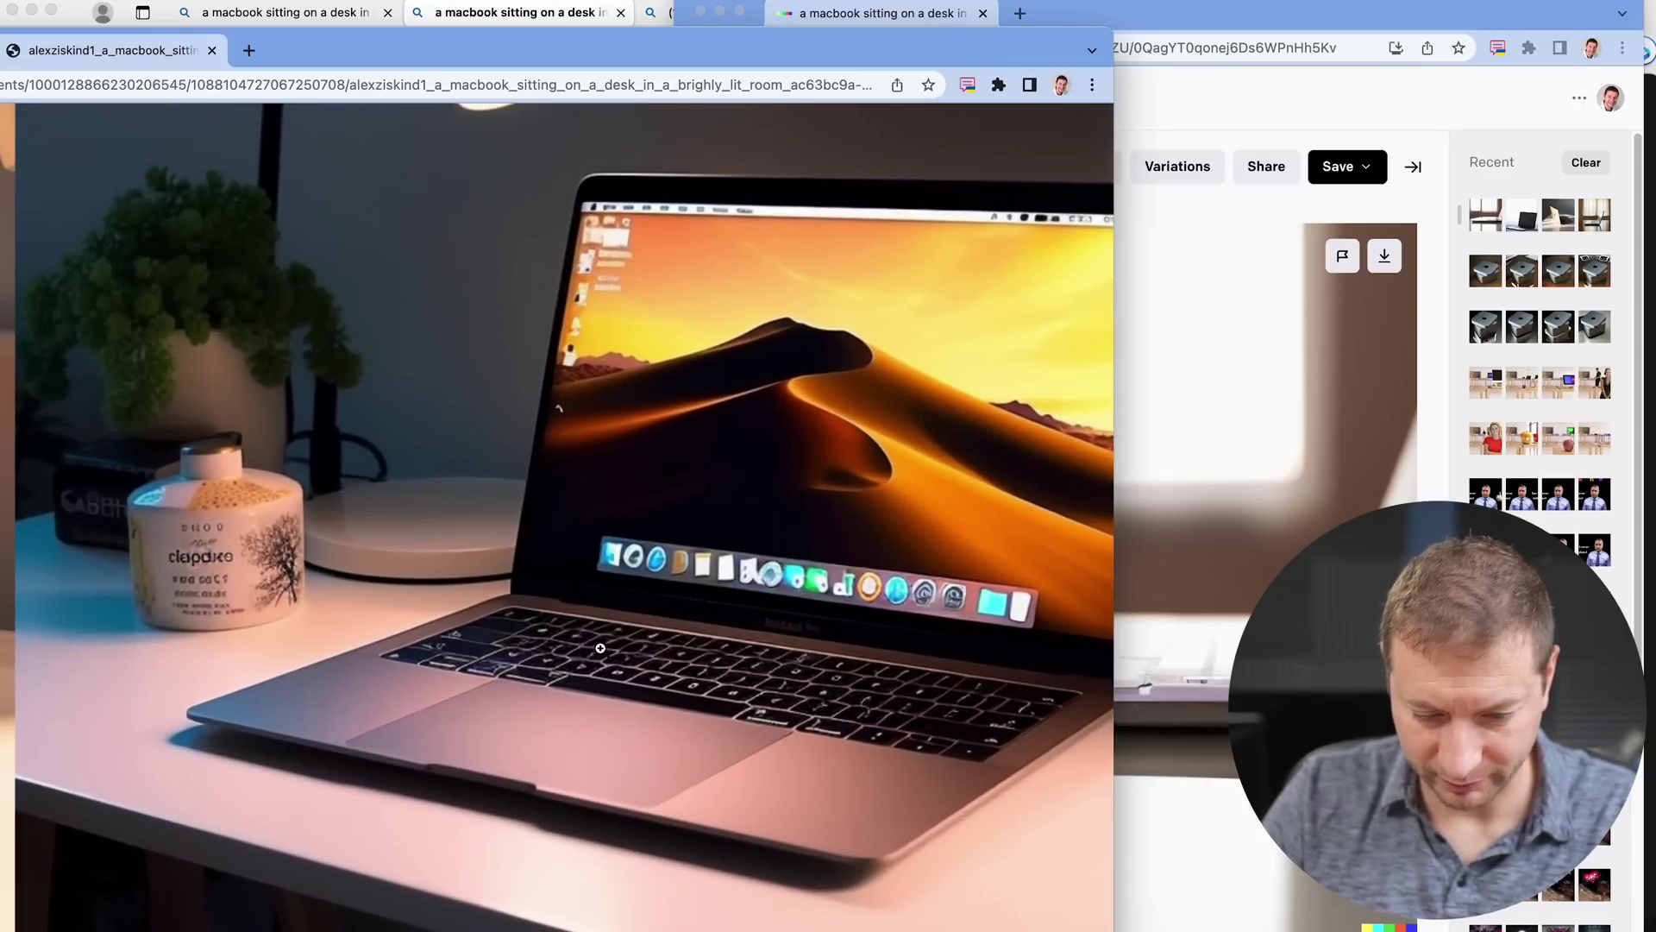
pyautogui.scroll(-2, 788, 685)
pyautogui.scroll(4, 777, 699)
pyautogui.scroll(-2, 702, 716)
pyautogui.scroll(2, 686, 715)
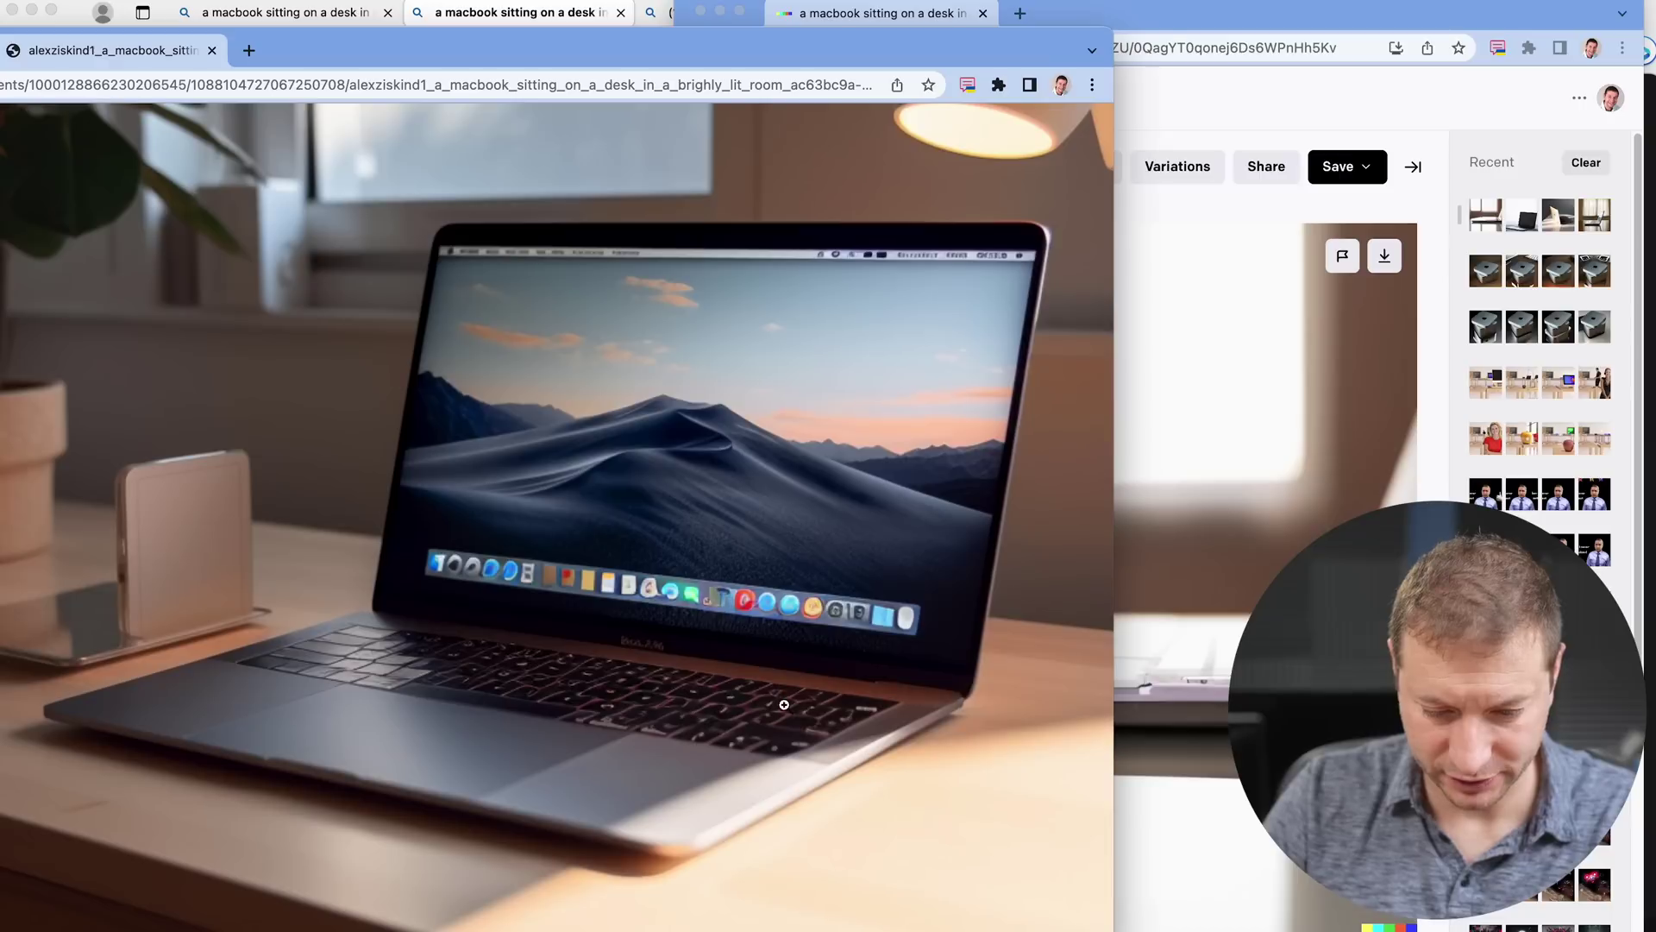
# - Inspect the MacBook grid at full size, then return to Bing's four MacBook images
pyautogui.click(841, 751)
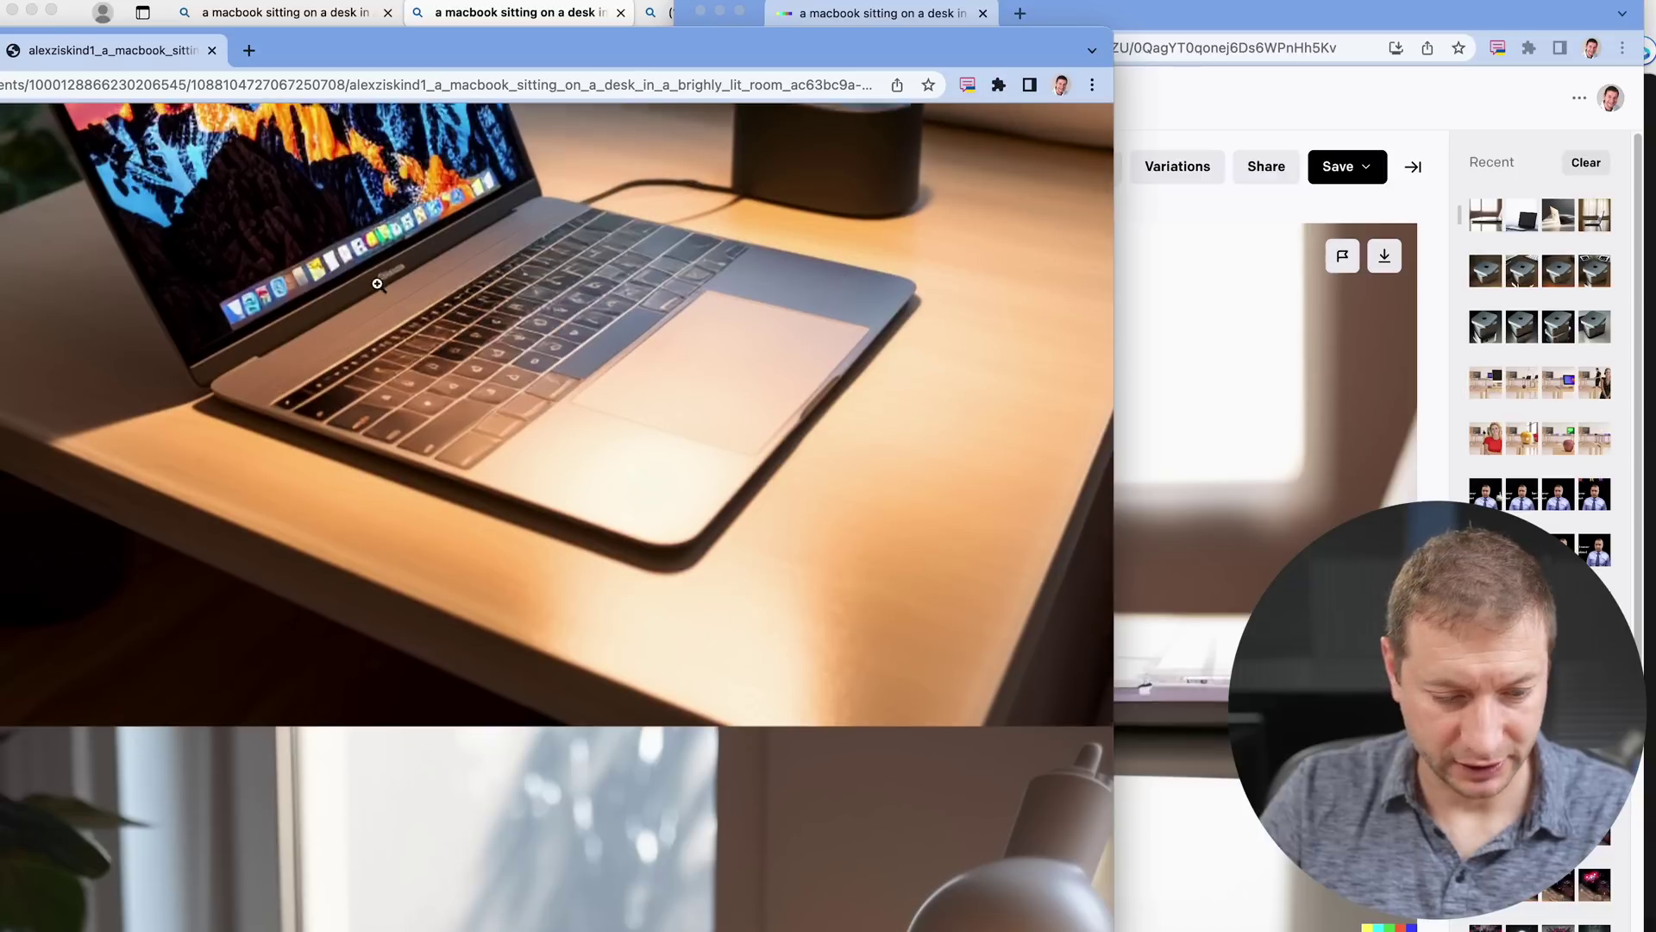
pyautogui.scroll(5, 378, 285)
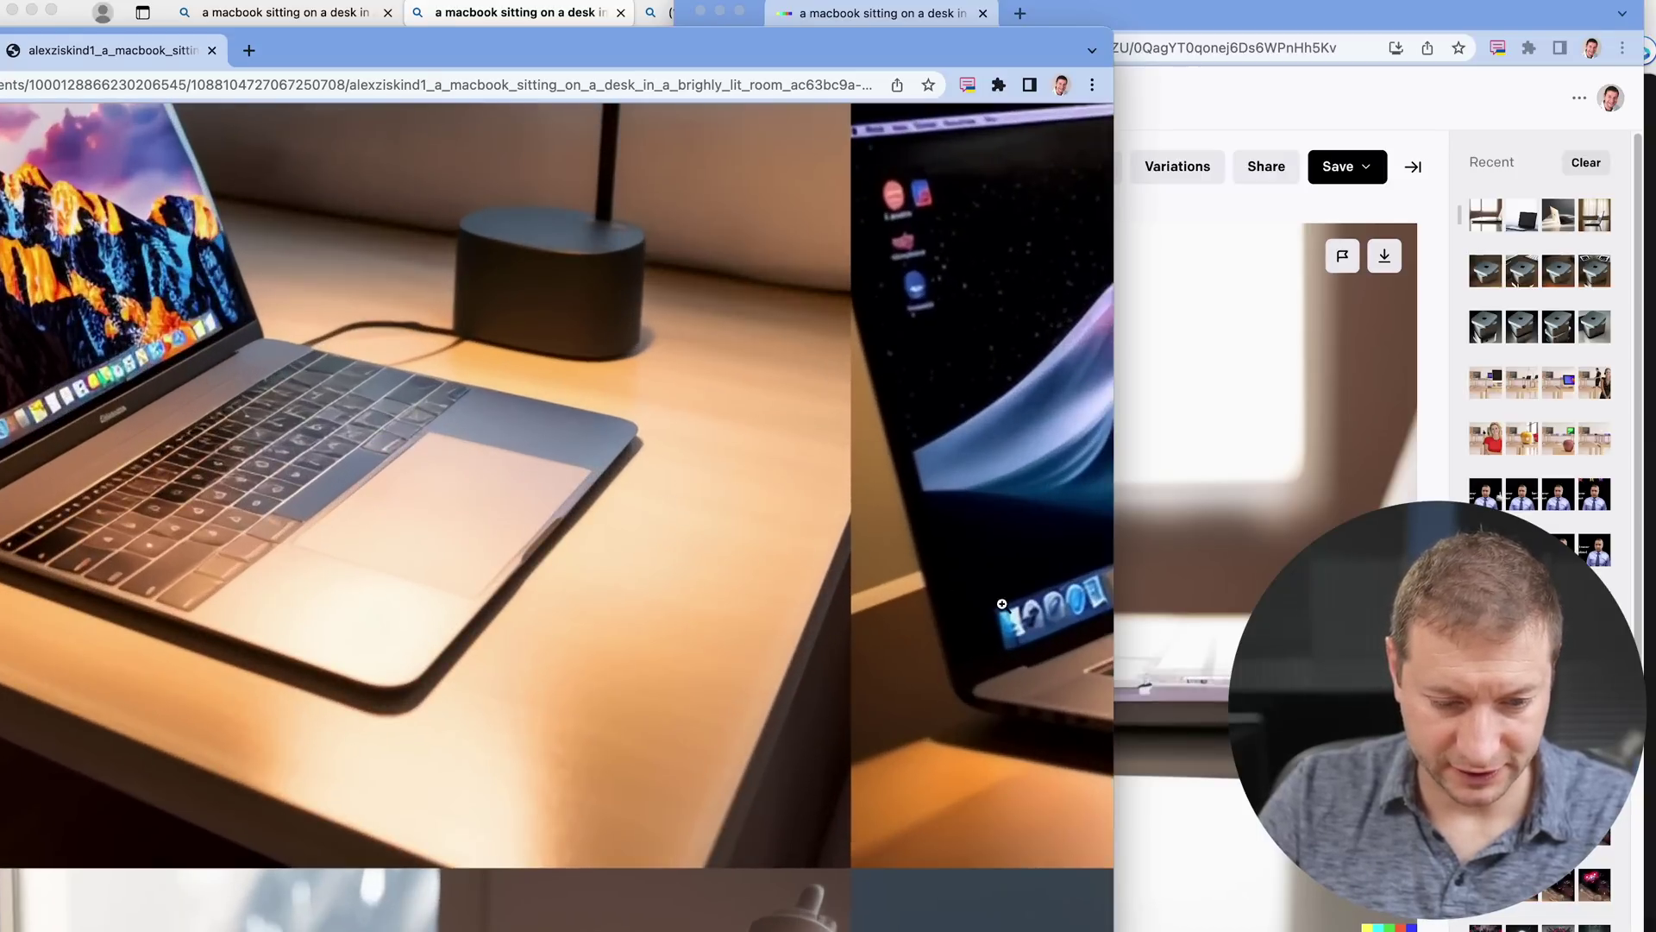
pyautogui.scroll(-5, 997, 604)
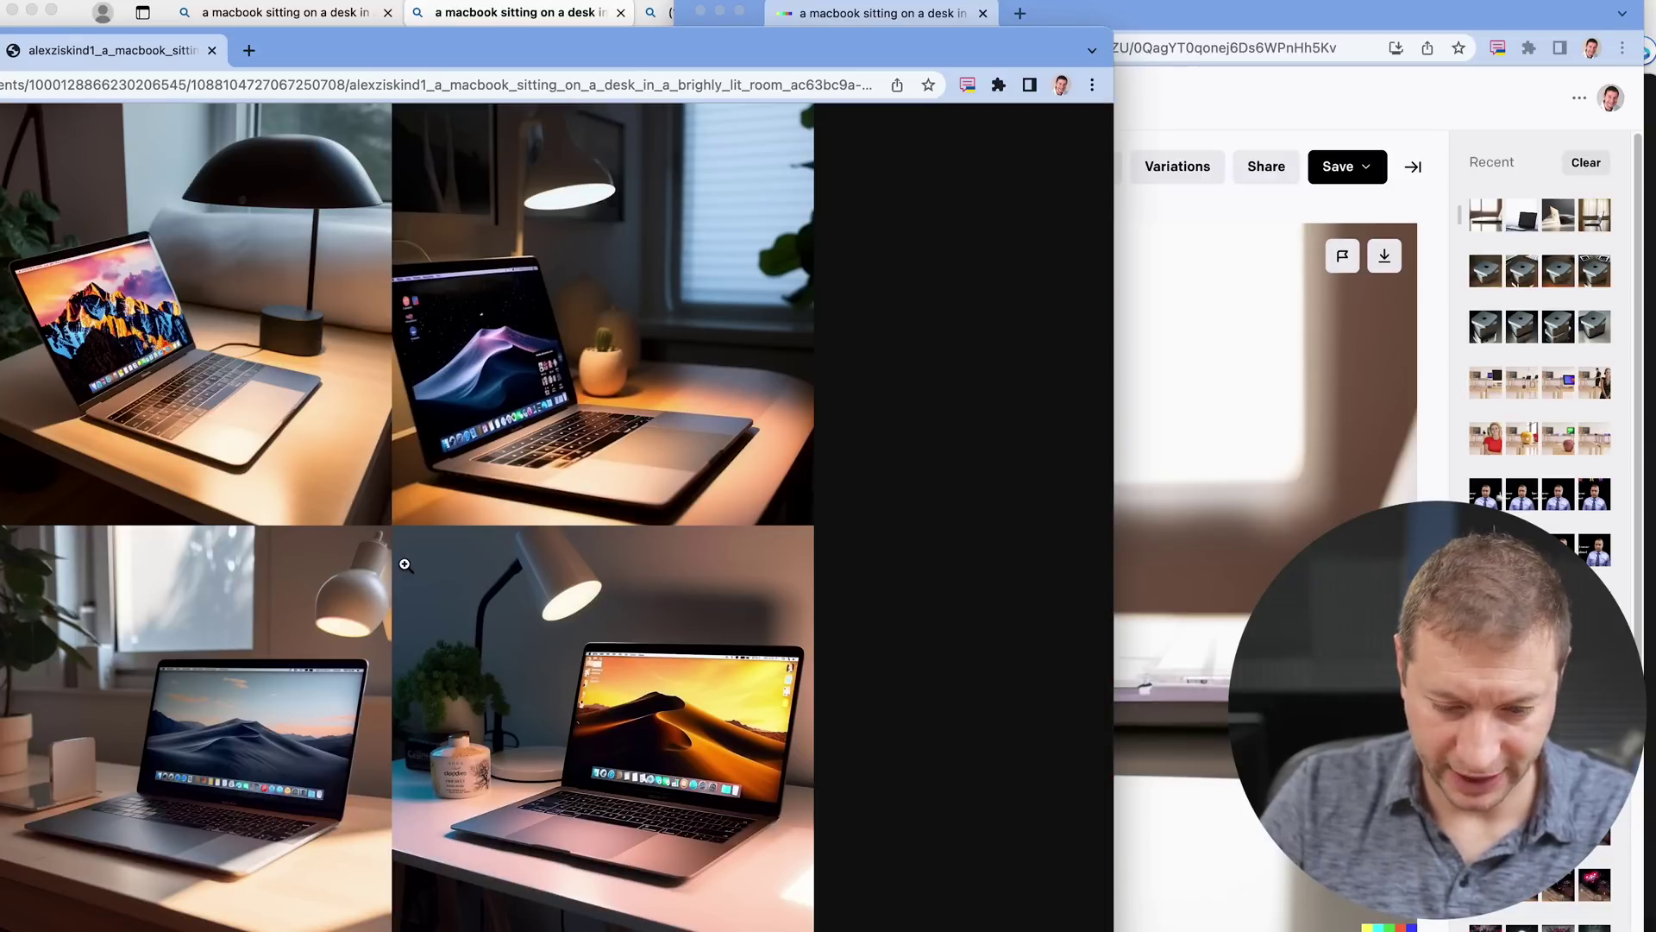
pyautogui.click(470, 16)
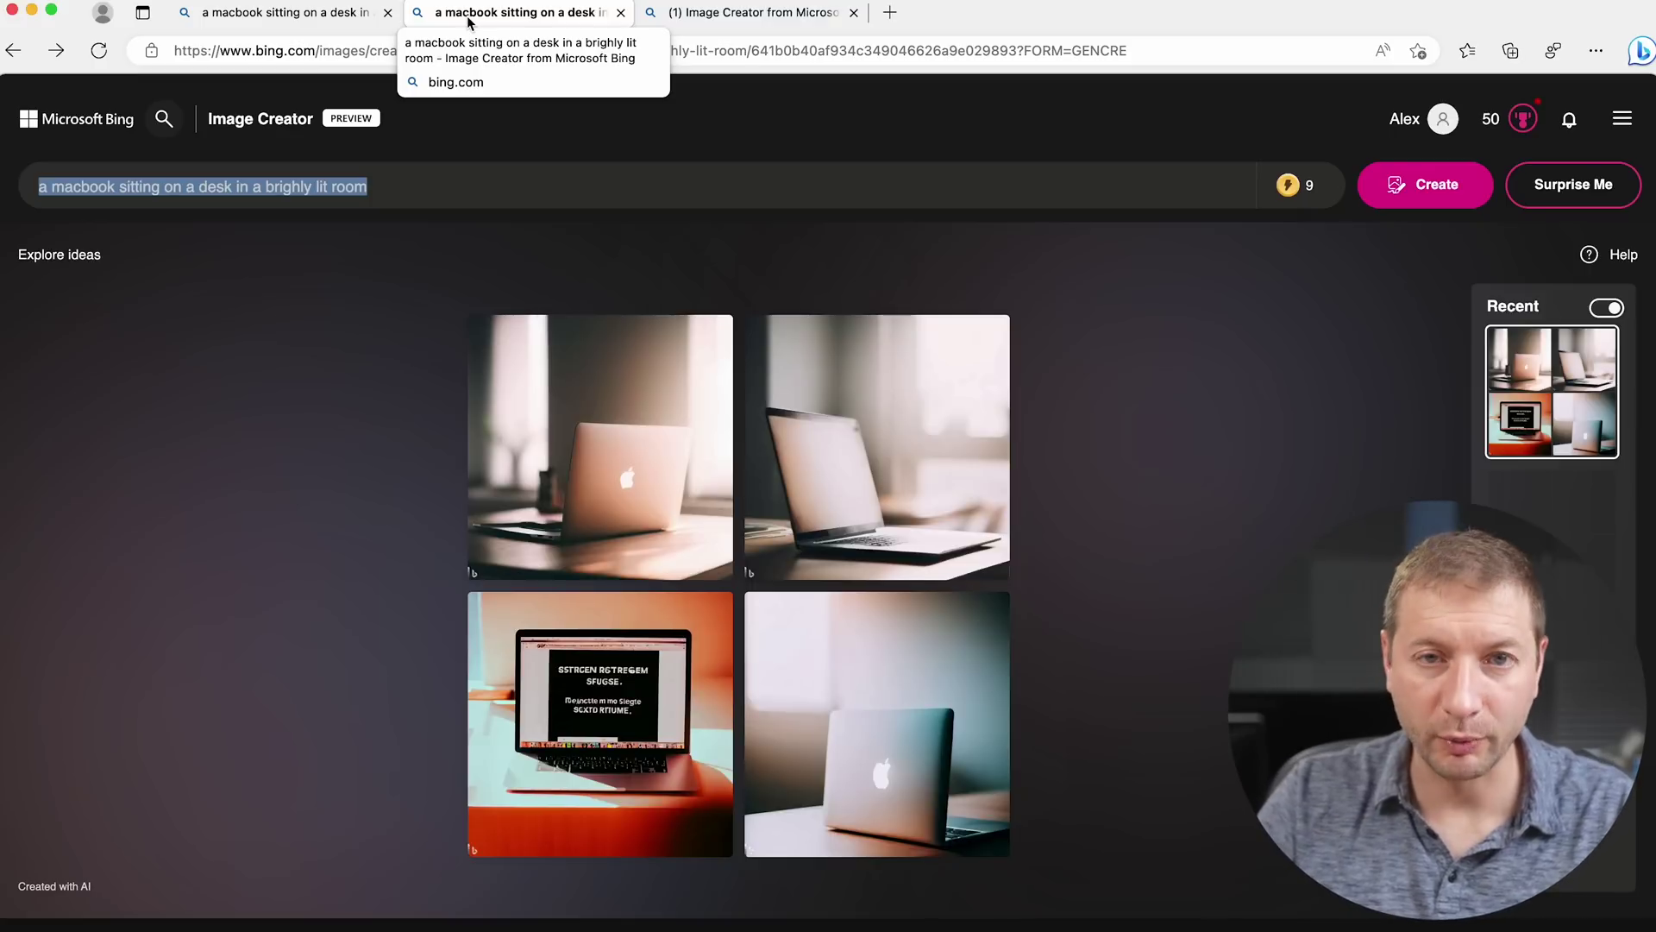
# - Generate four images from the Surprise Me prompt 'the number 2 made out of leaves, on a teal background, photorealistic'
pyautogui.click(750, 12)
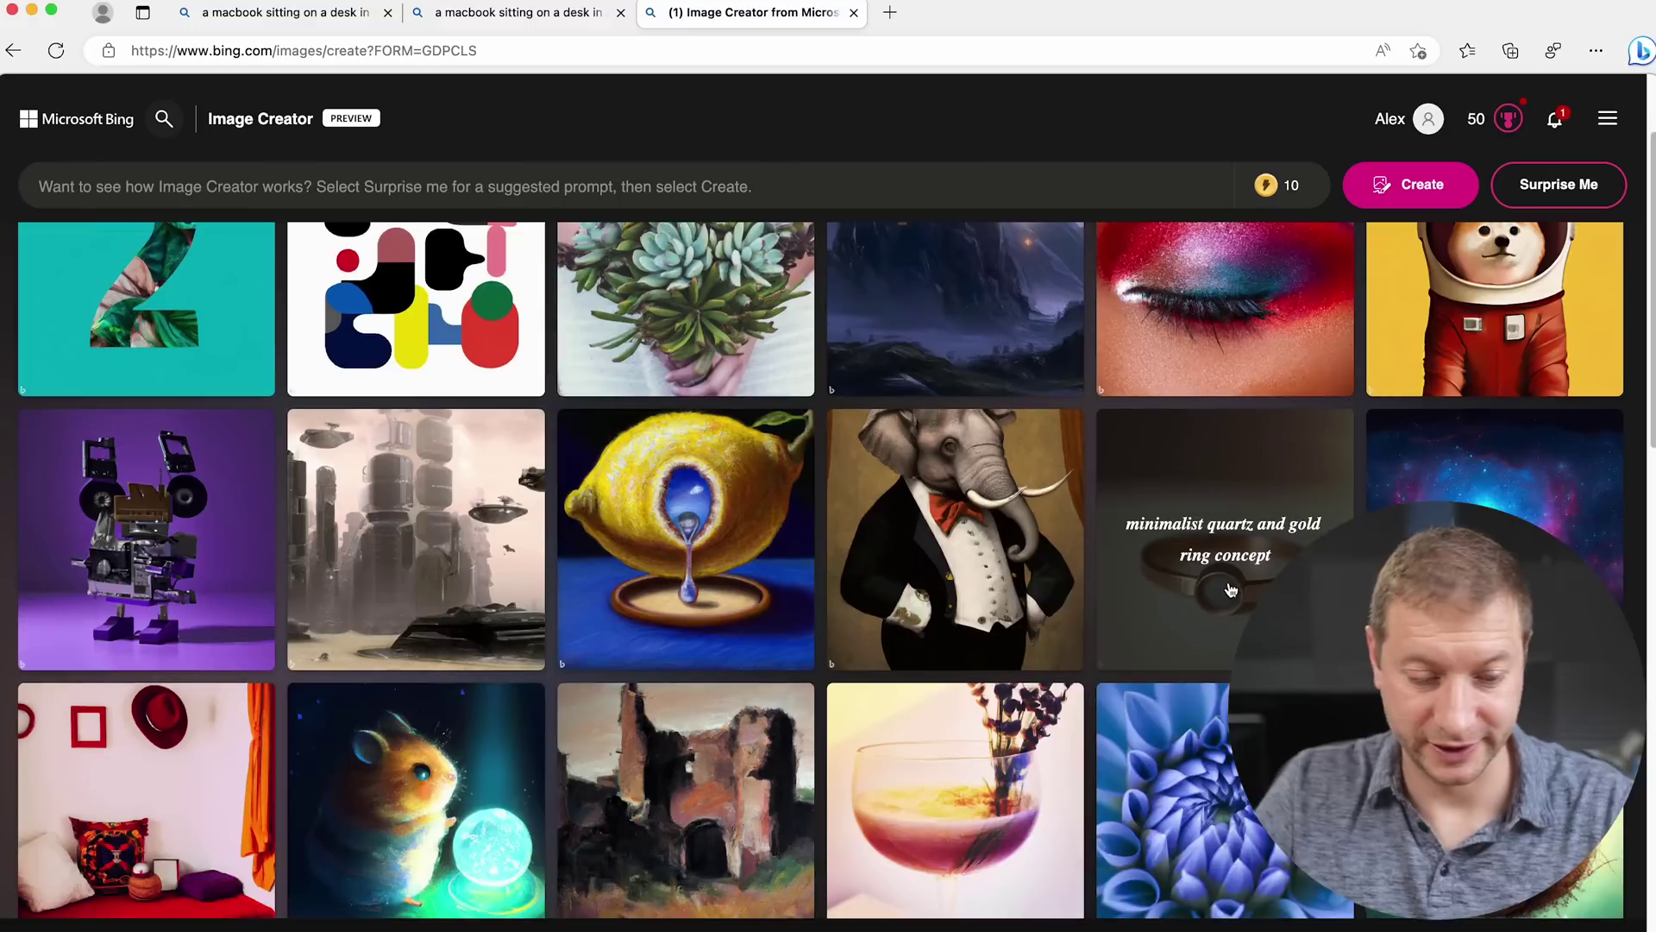
pyautogui.scroll(-2, 1225, 656)
pyautogui.scroll(2, 1225, 604)
pyautogui.click(1570, 195)
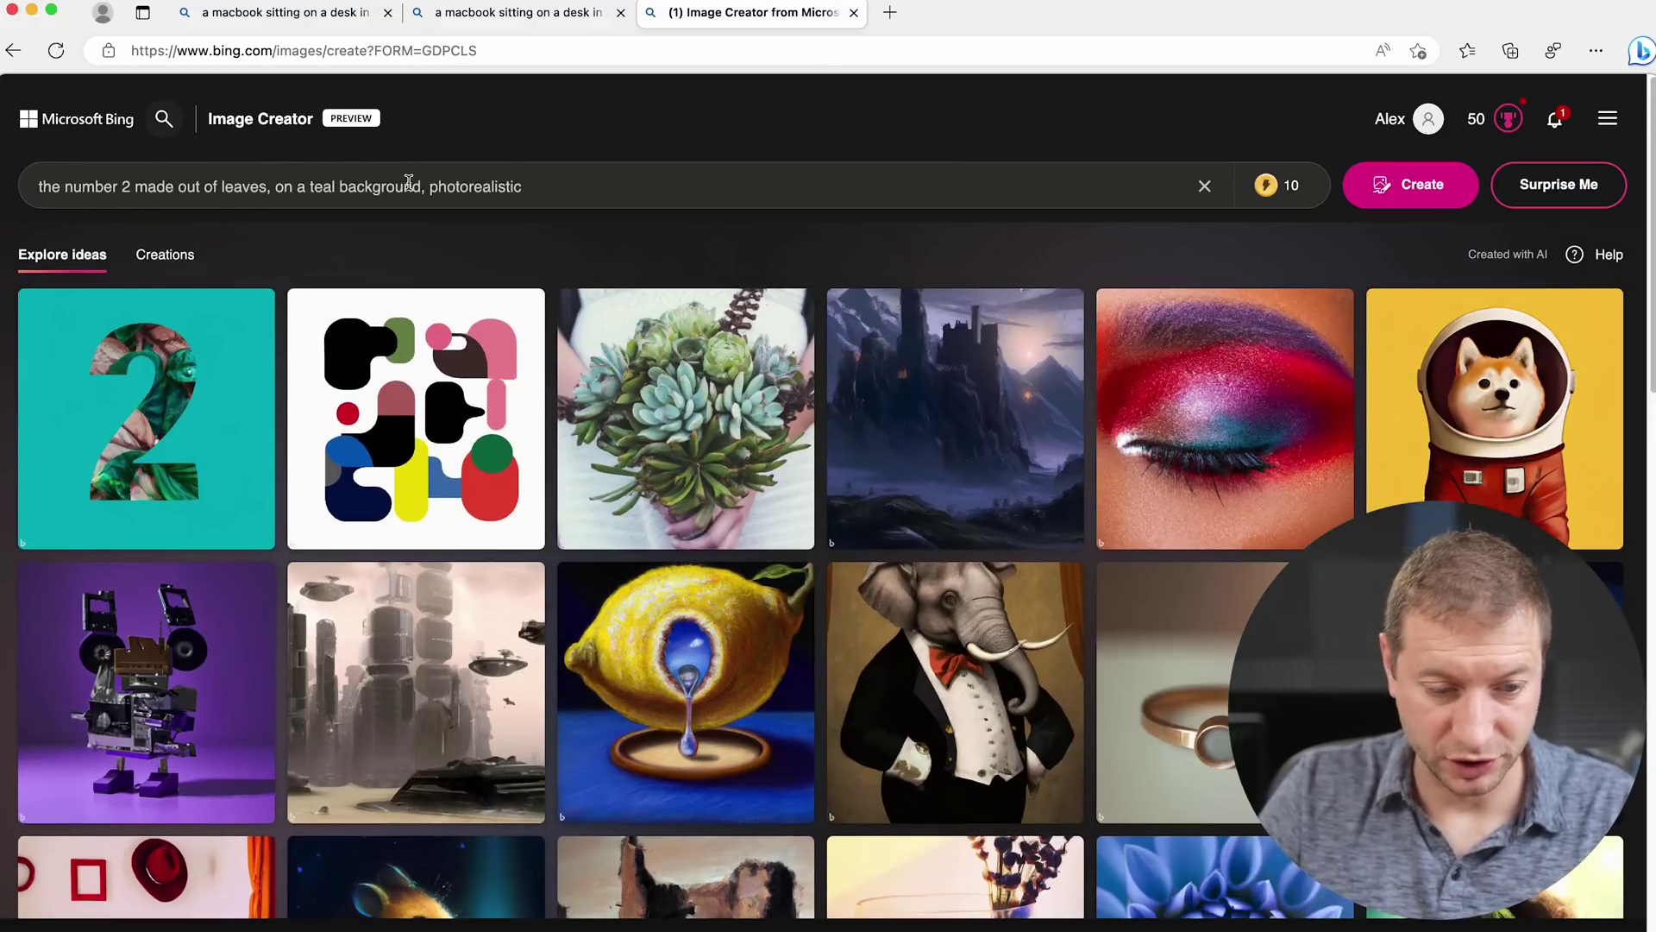
pyautogui.click(1434, 198)
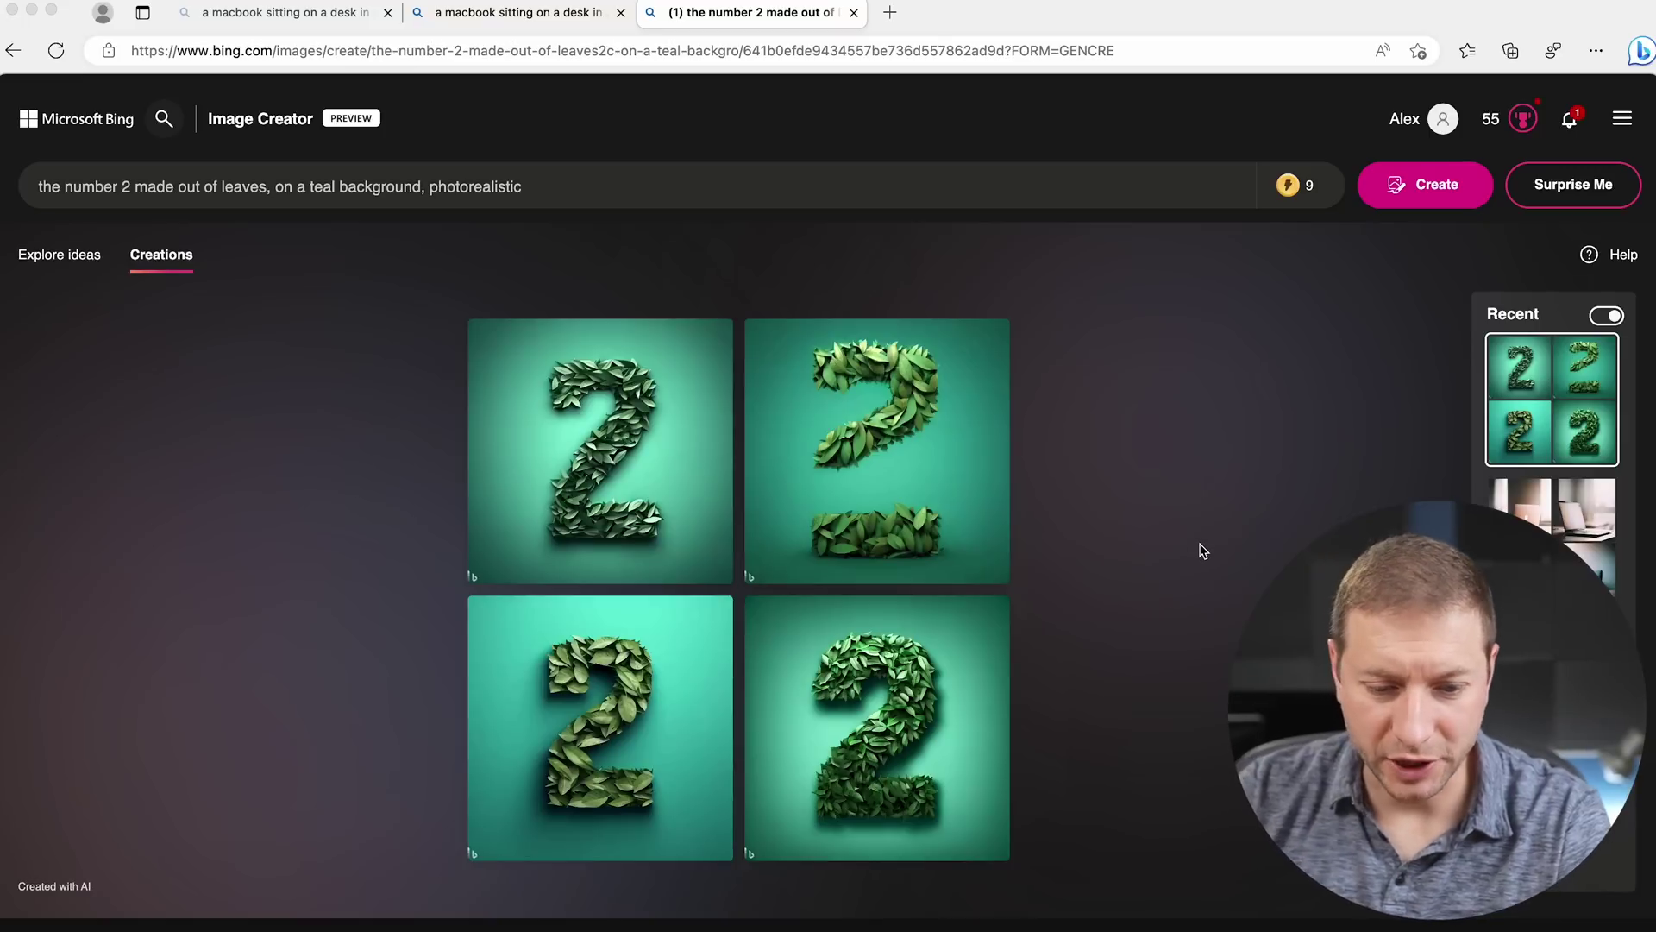
# - Select the whole leafy number 2 prompt in the prompt box
pyautogui.tripleClick(455, 186)
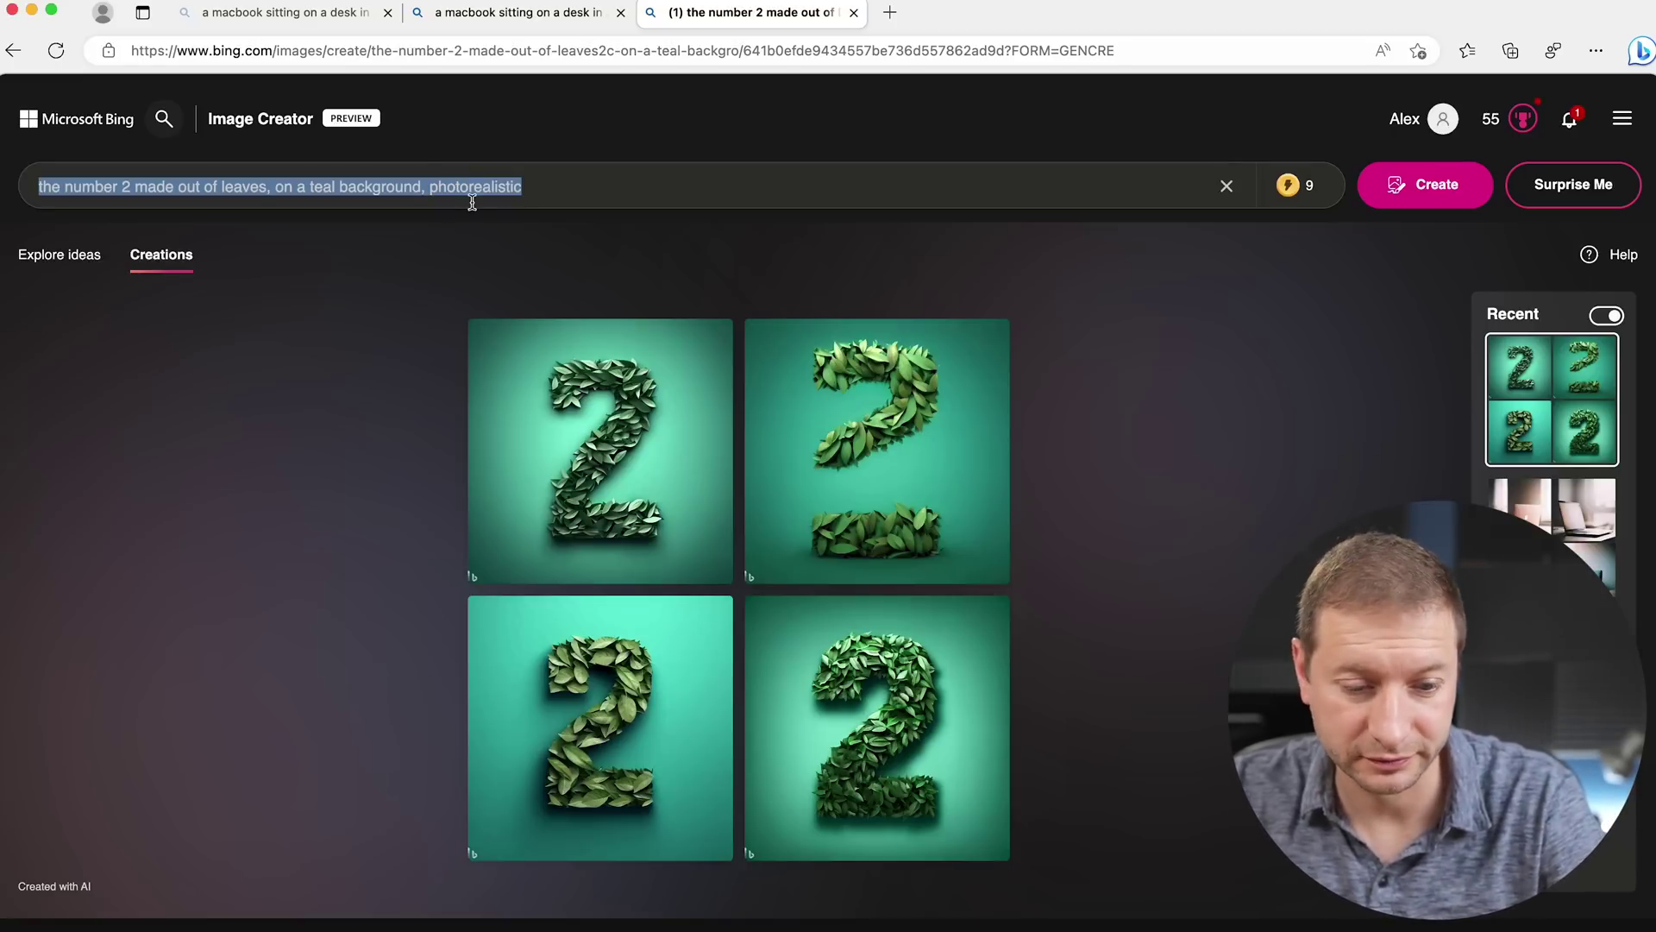